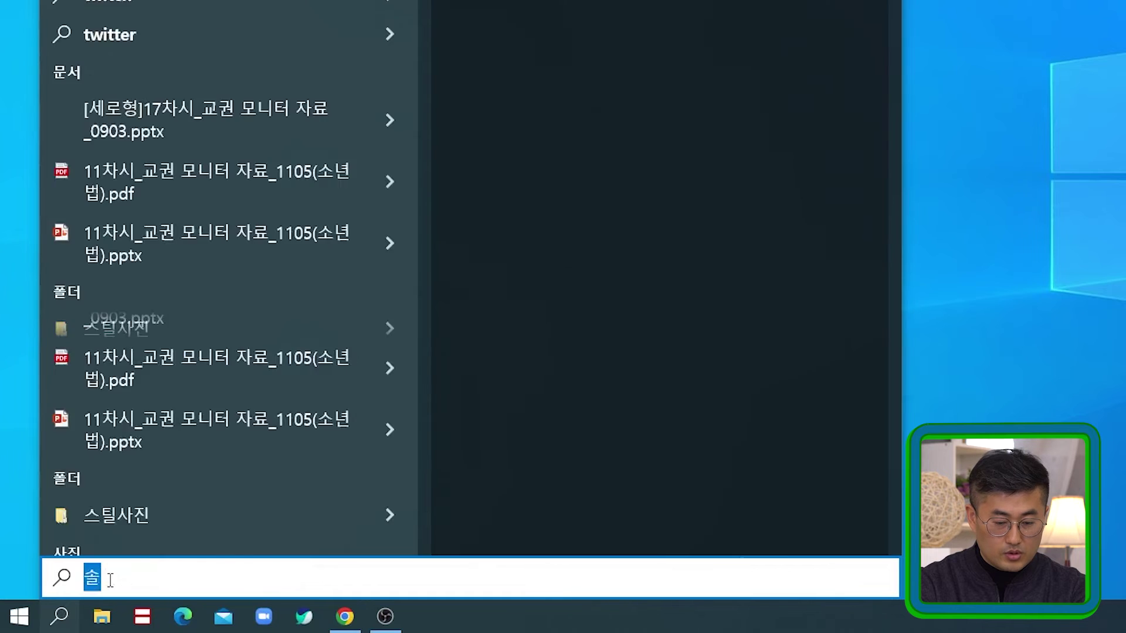
Open the Windows sound settings and bring up the recording devices in the sound control panel
key("Return")
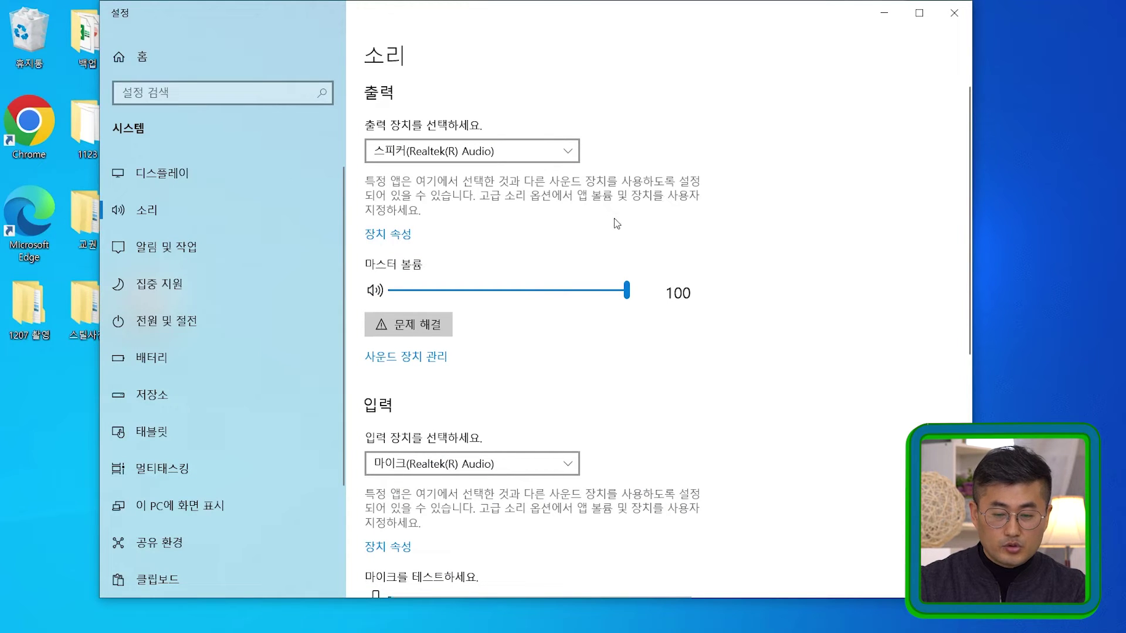
scroll(614, 222, "down", 8)
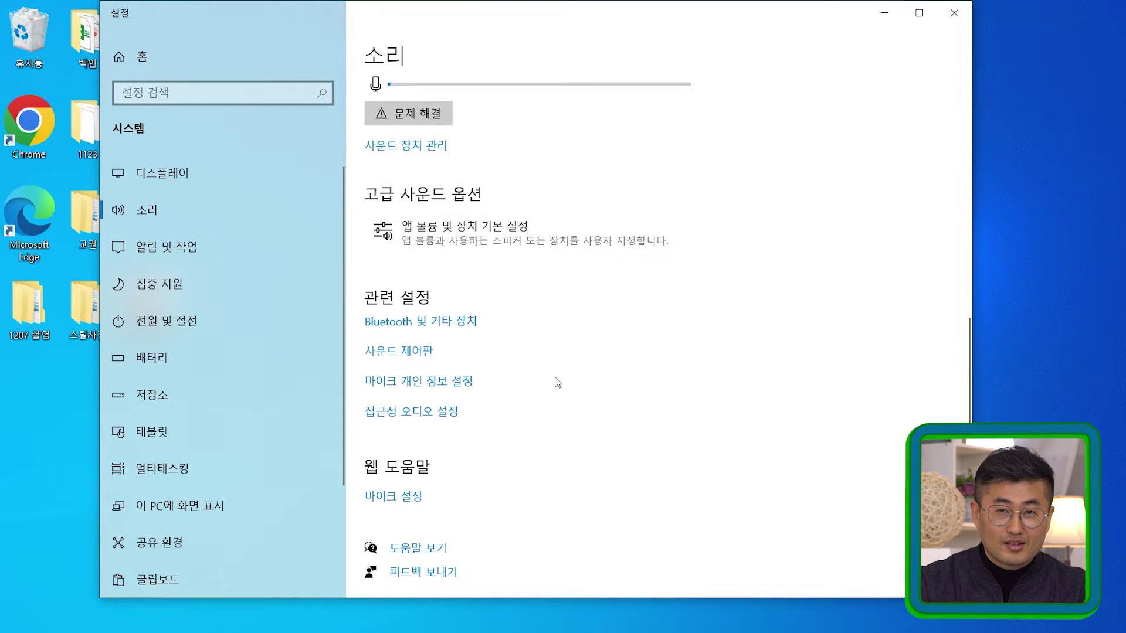
left_click(414, 354)
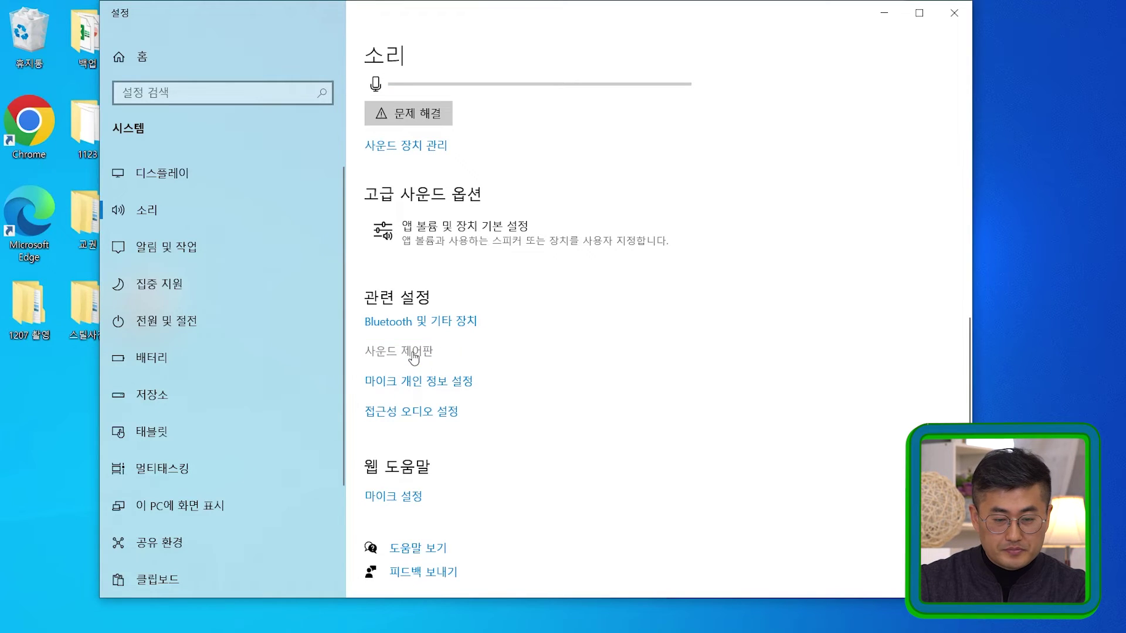
left_click_drag(188, 29, 756, 73)
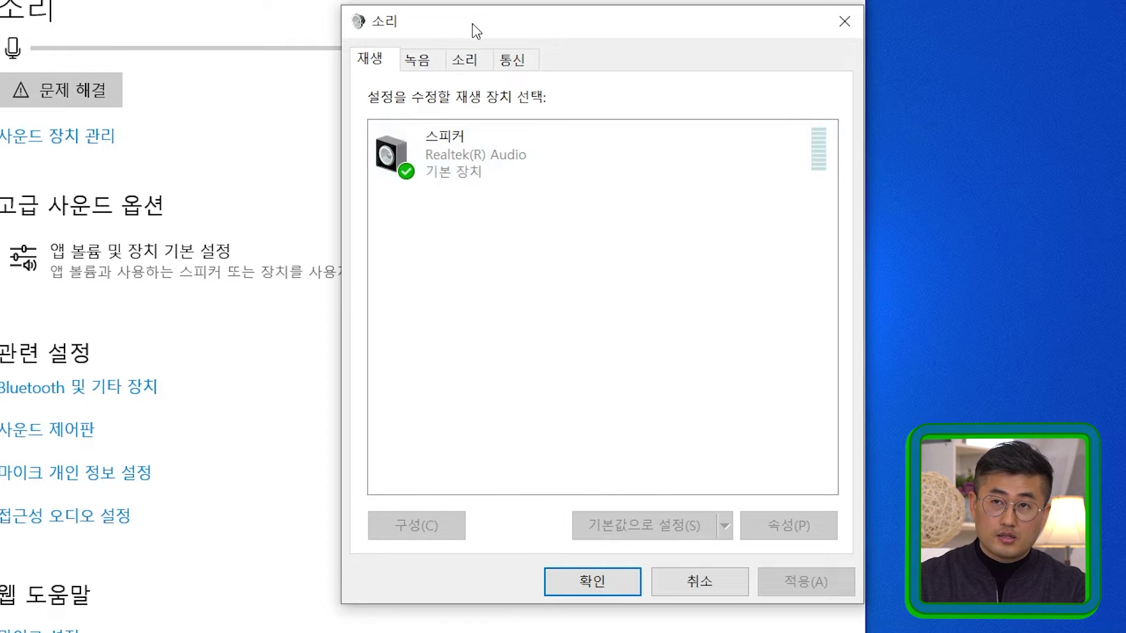
left_click(419, 64)
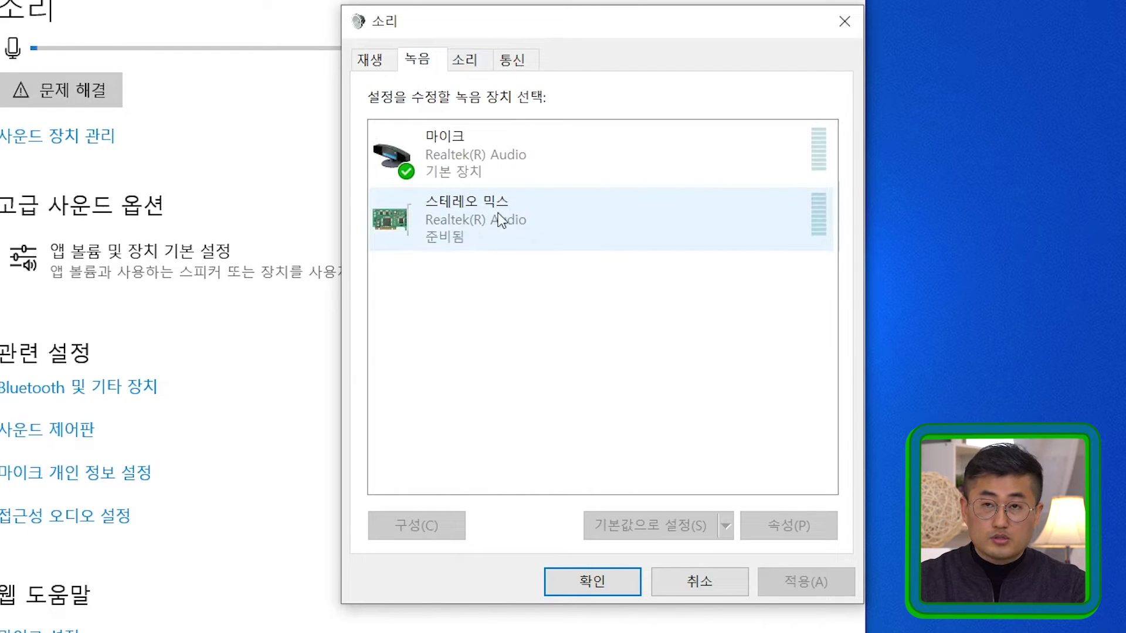
Turn off showing disabled recording devices and disable the Stereo Mix device
right_click(544, 298)
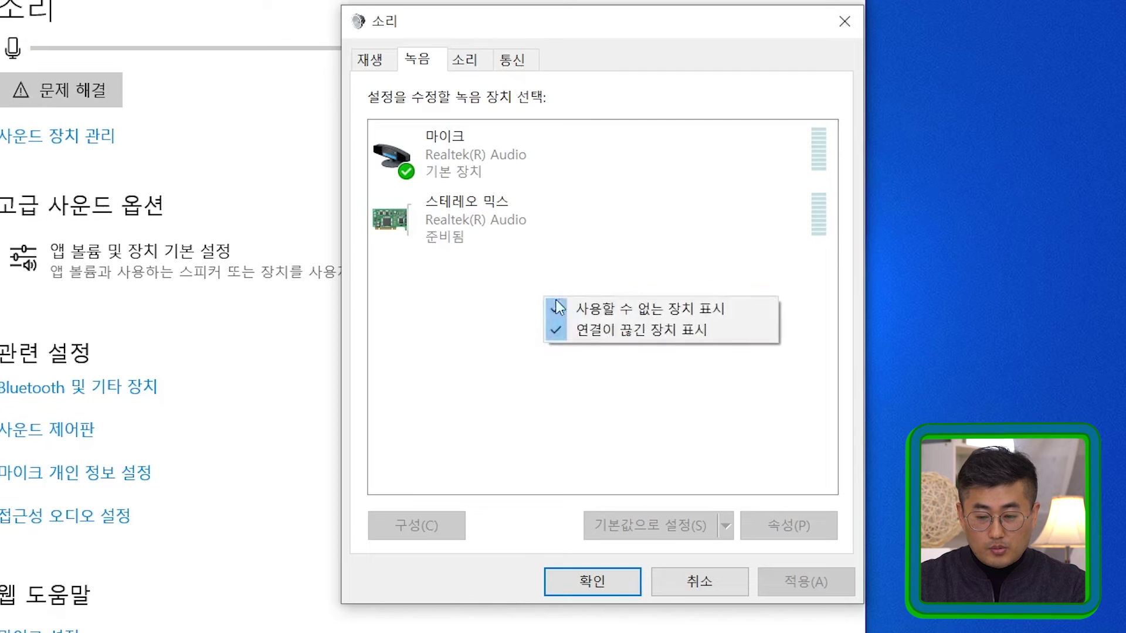
left_click(591, 317)
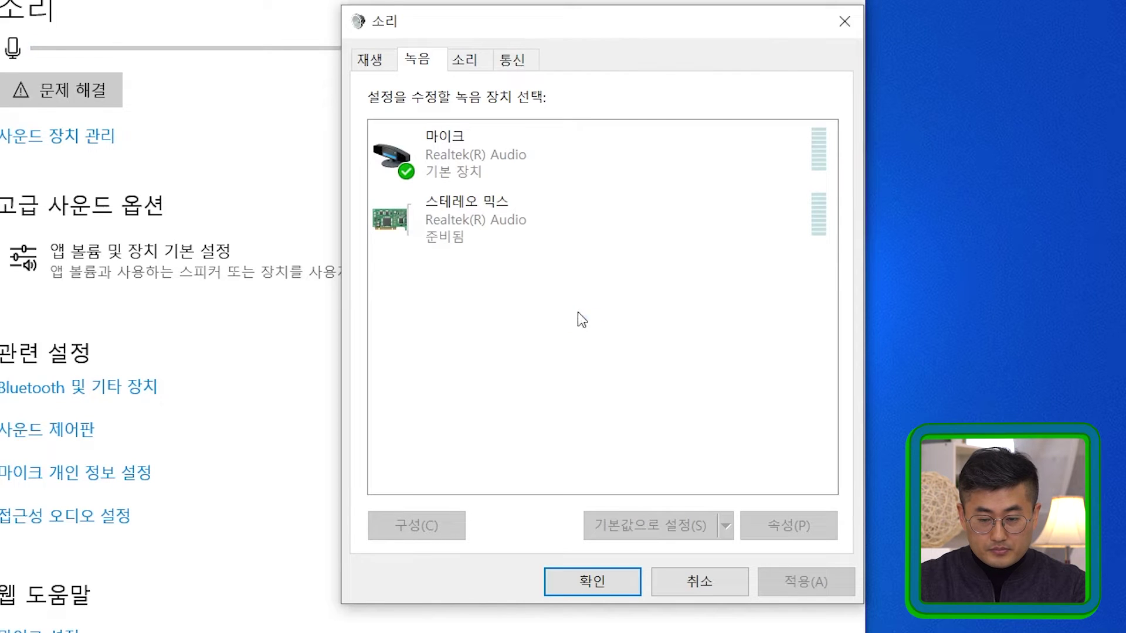
right_click(563, 209)
left_click(589, 228)
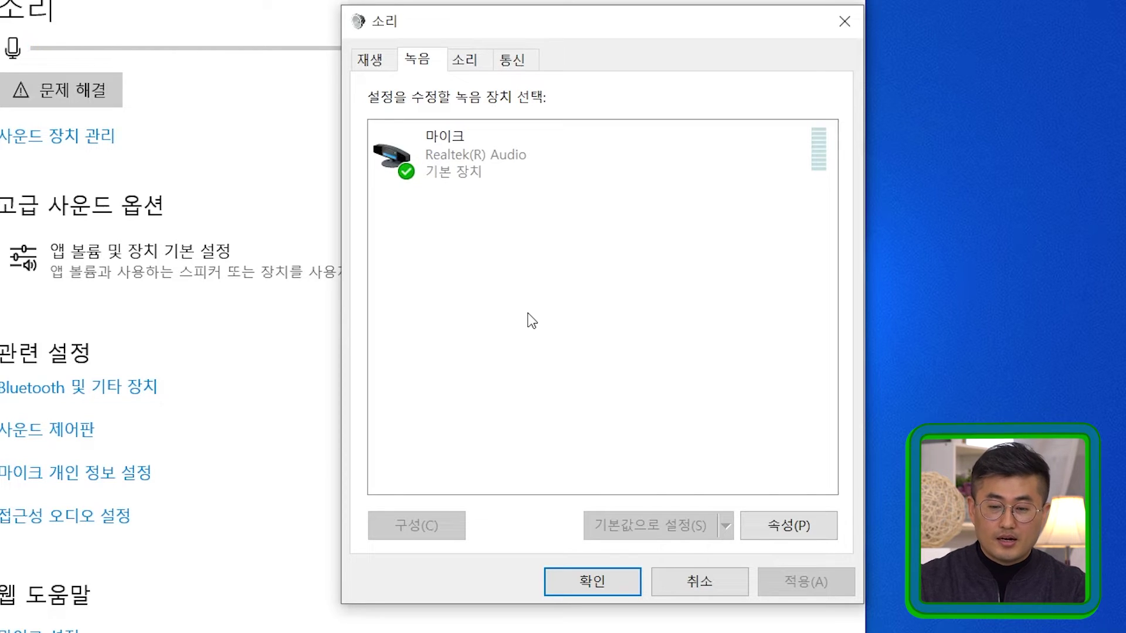
Make the recording device list show disabled devices
right_click(533, 232)
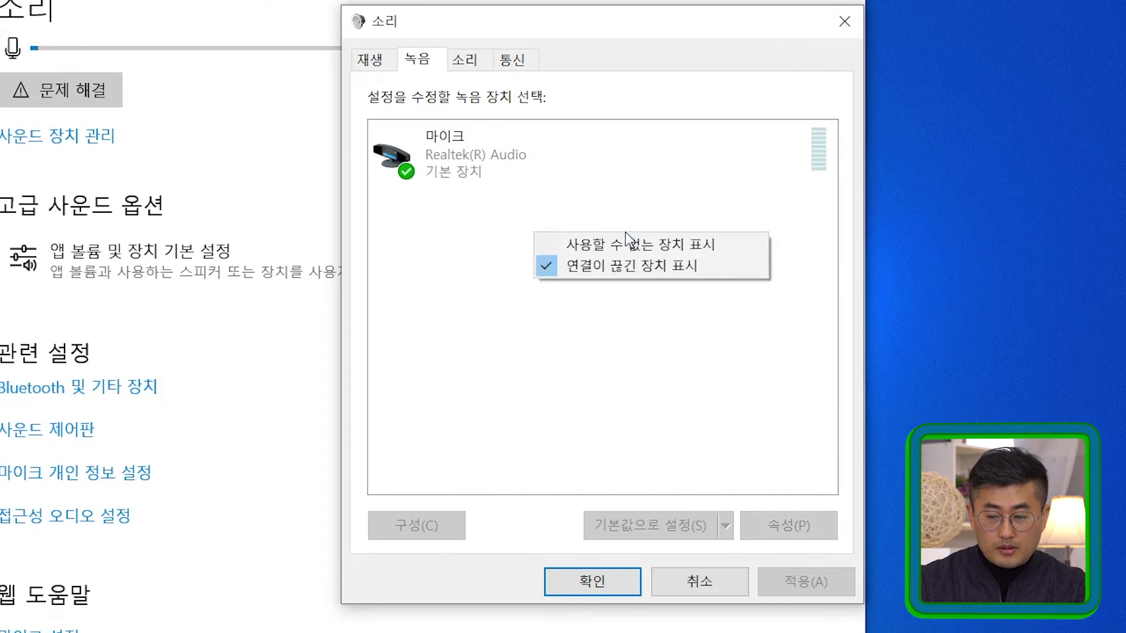
left_click(486, 248)
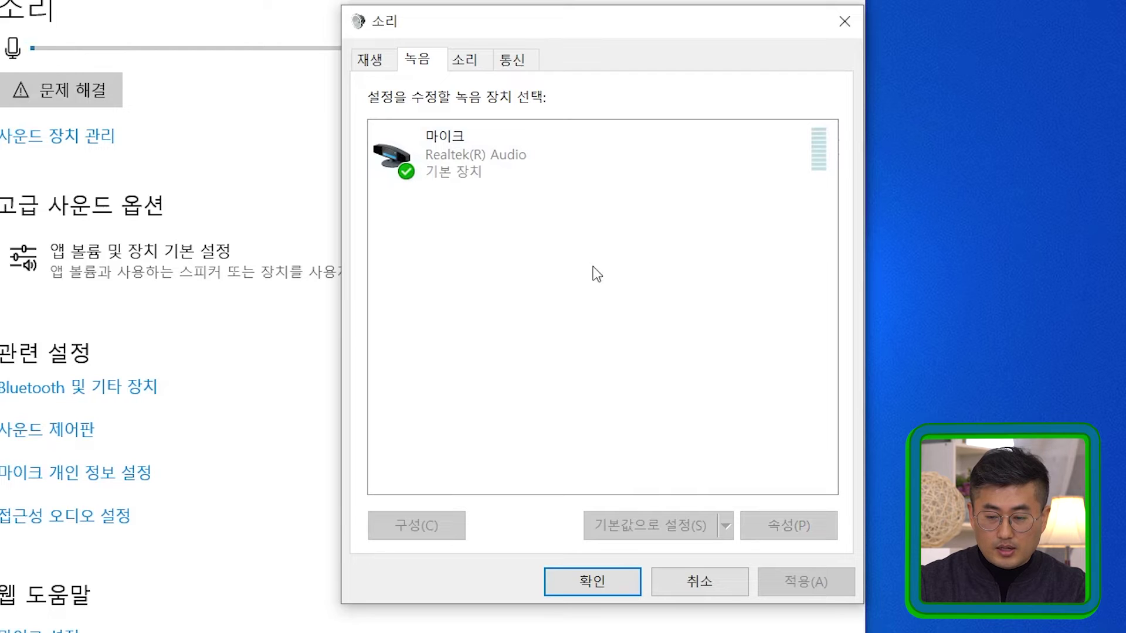
right_click(557, 267)
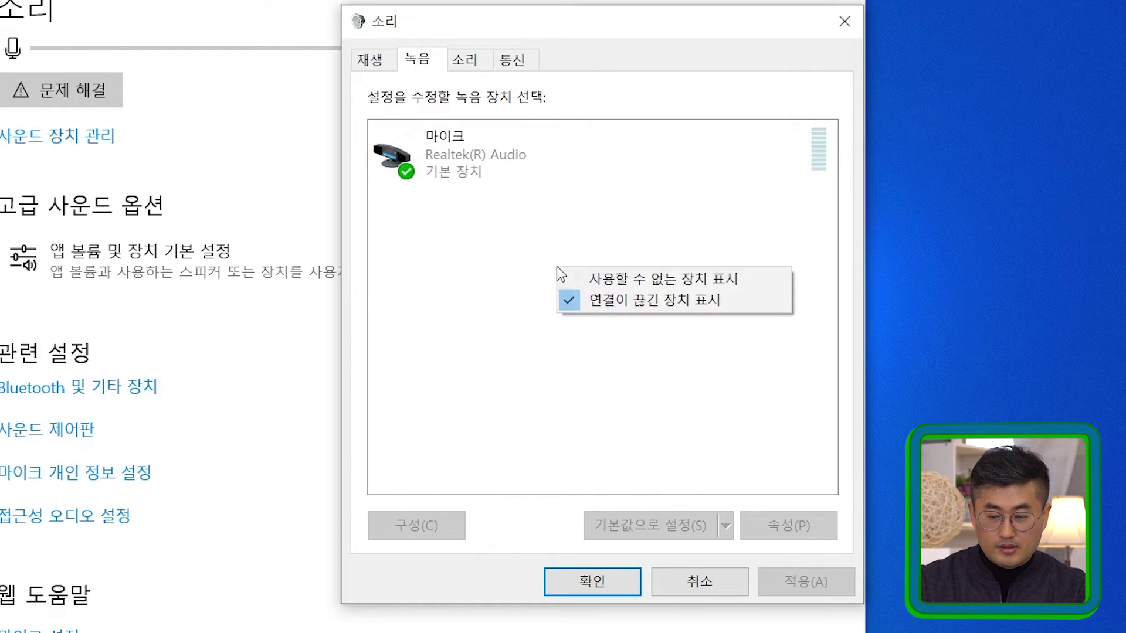
left_click(650, 288)
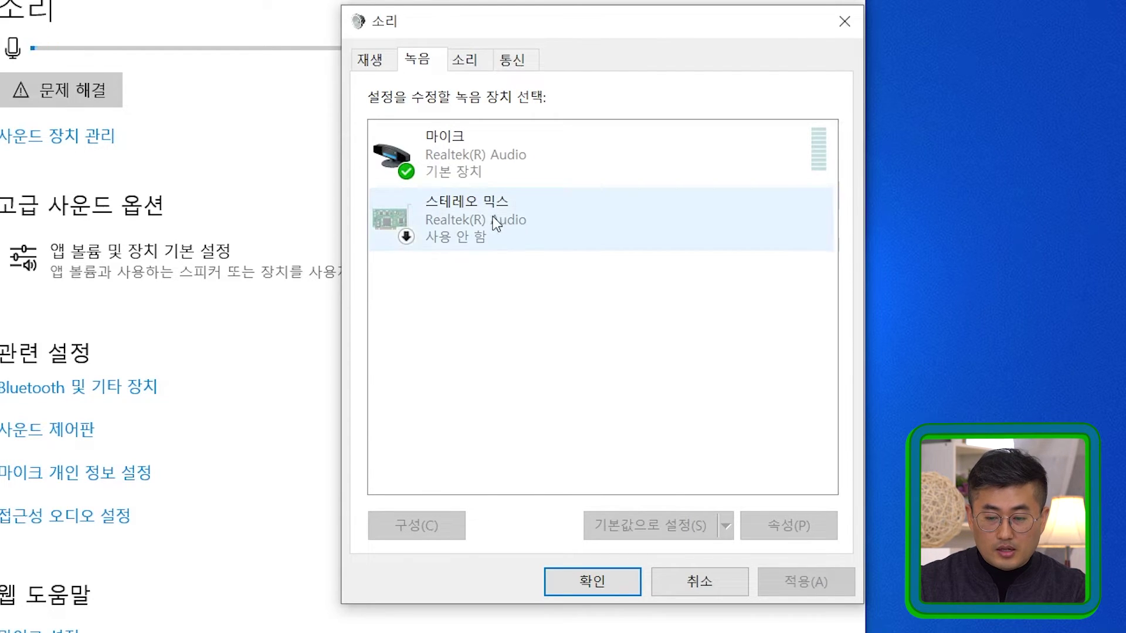
Enable the Stereo Mix recording device, confirm the sound configuration and close the settings window
right_click(548, 221)
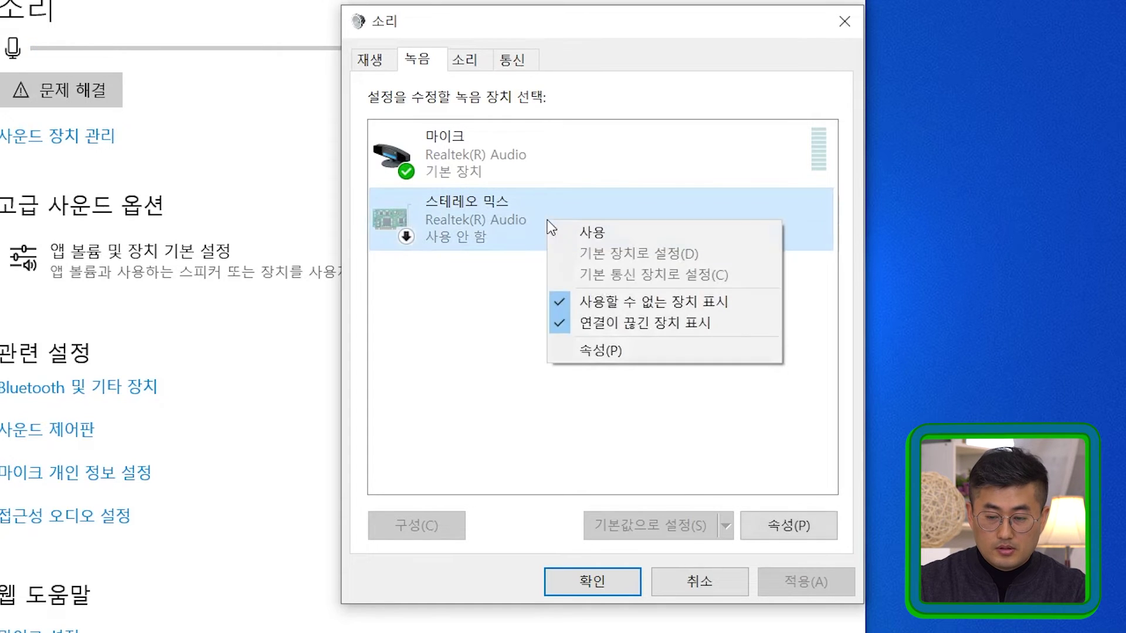
left_click(625, 231)
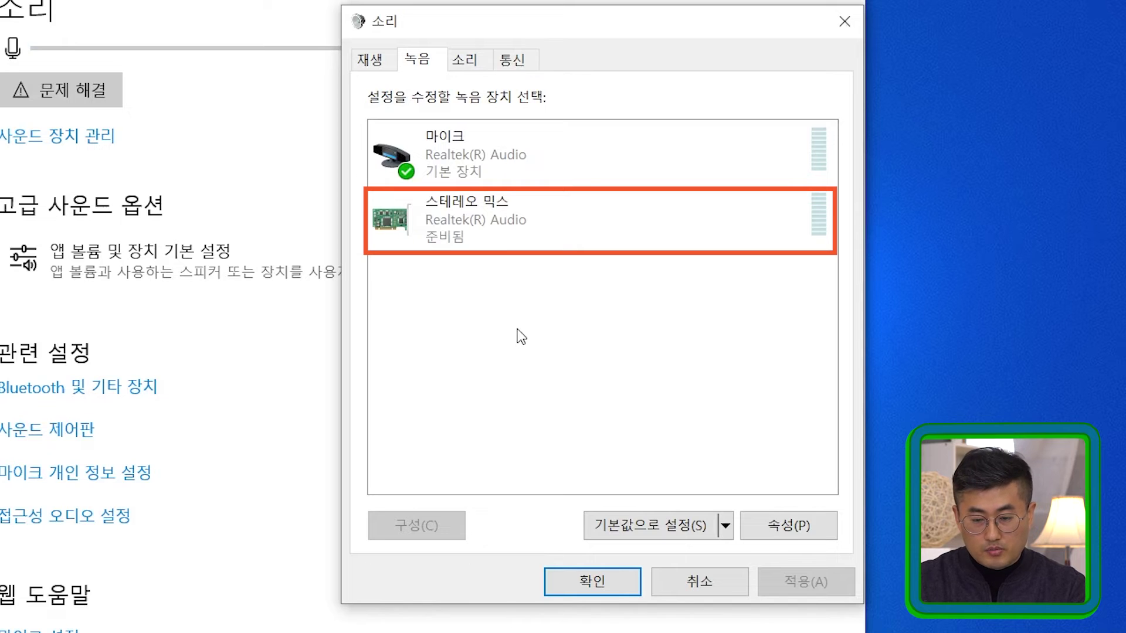
left_click(596, 582)
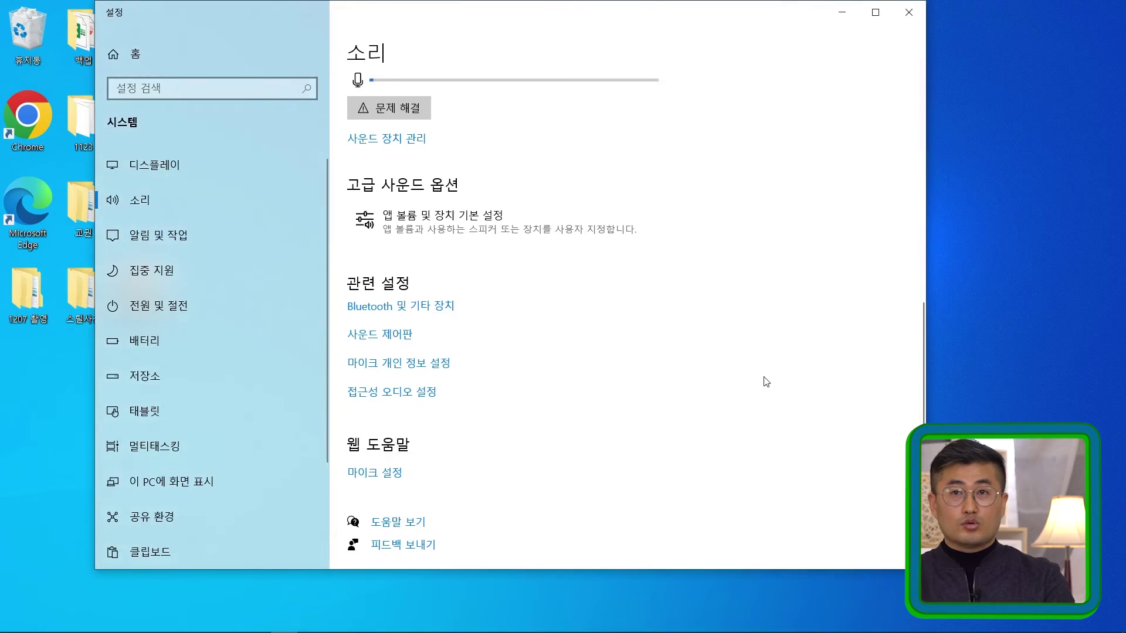
left_click(913, 13)
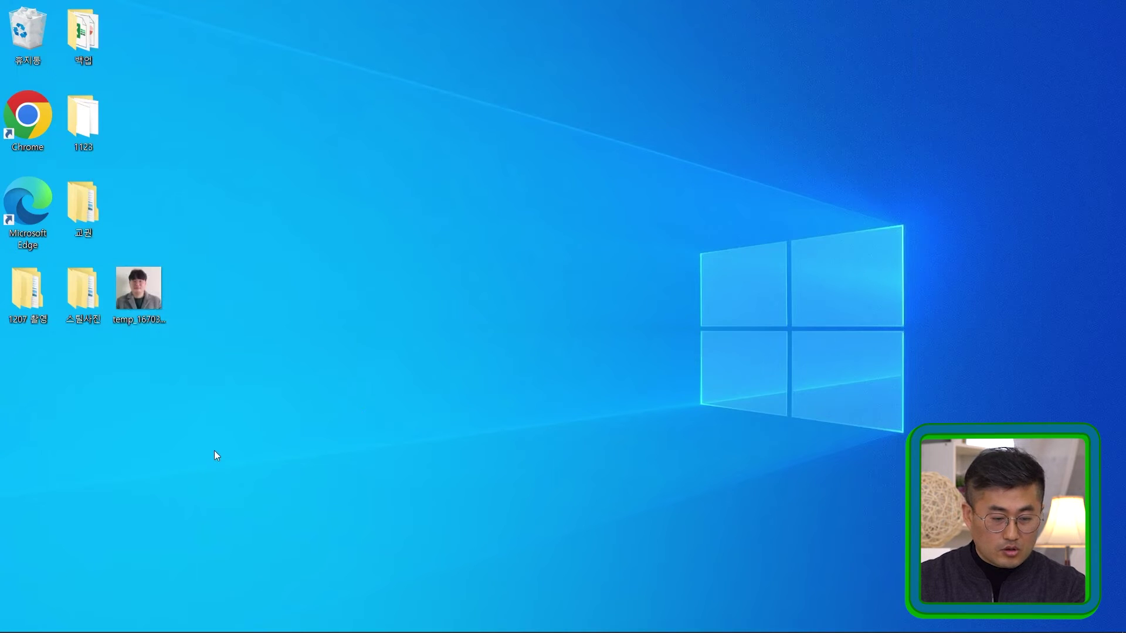
Search Windows for "녹음", open the Voice Recorder (음성 녹음기) app and allow it to access the microphone
mouse_move(41, 628)
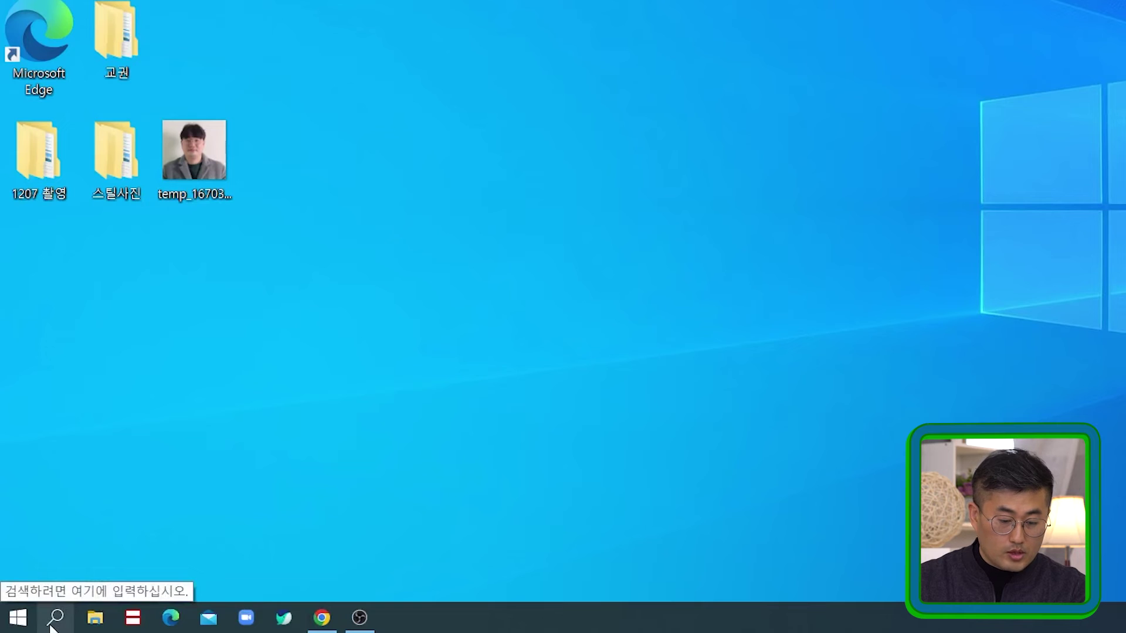
left_click(52, 622)
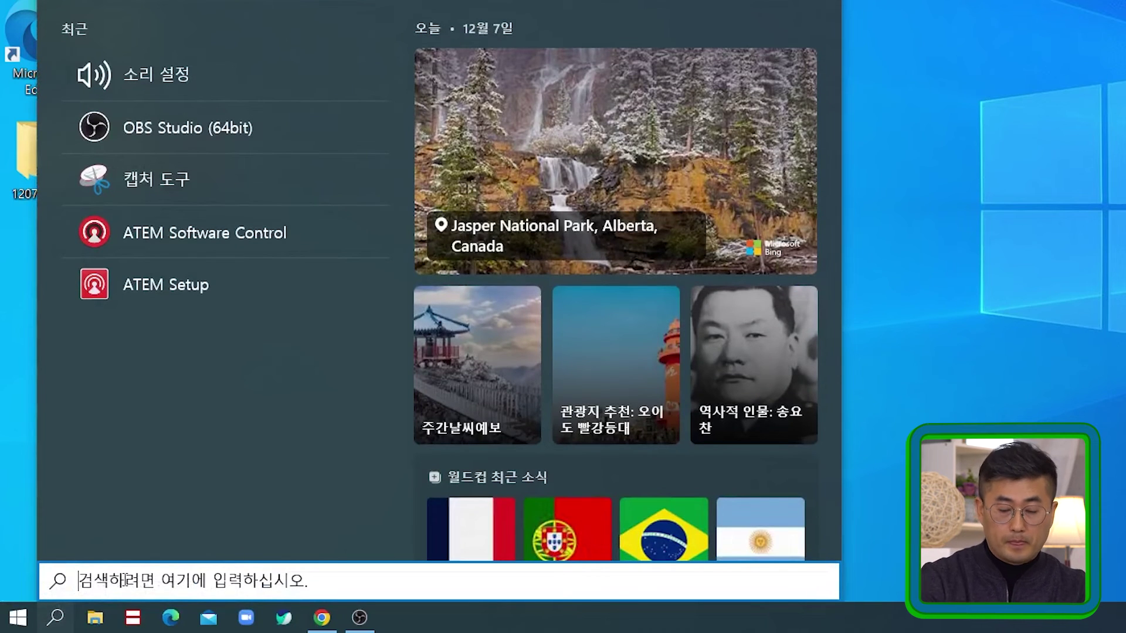
type("ㅇ")
key("BackSpace")
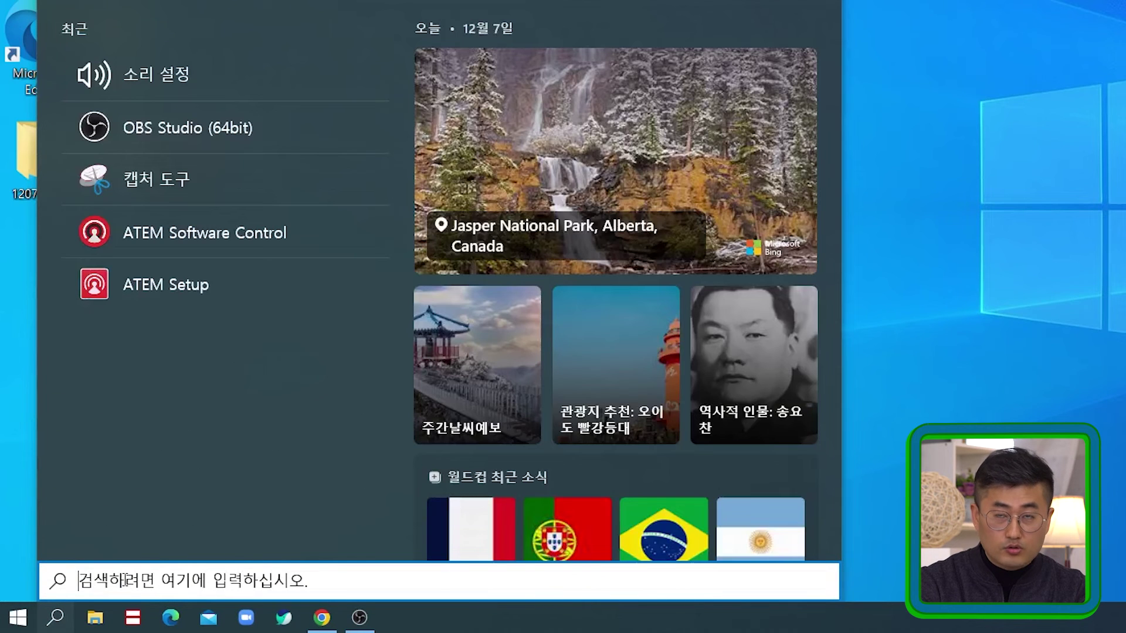
type("녹음")
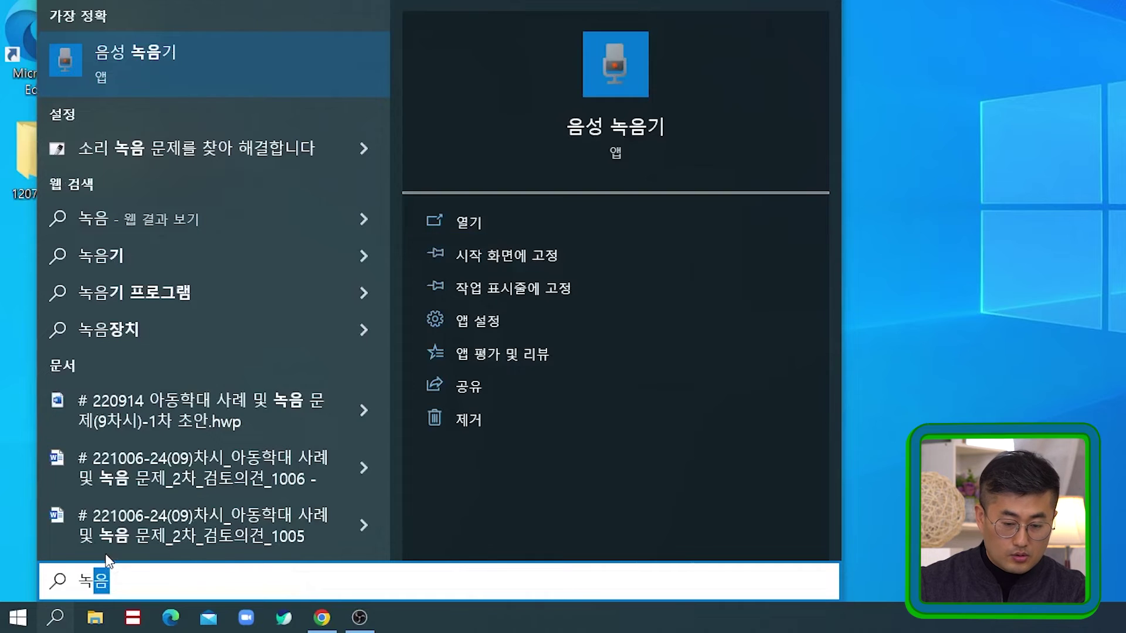
left_click(470, 223)
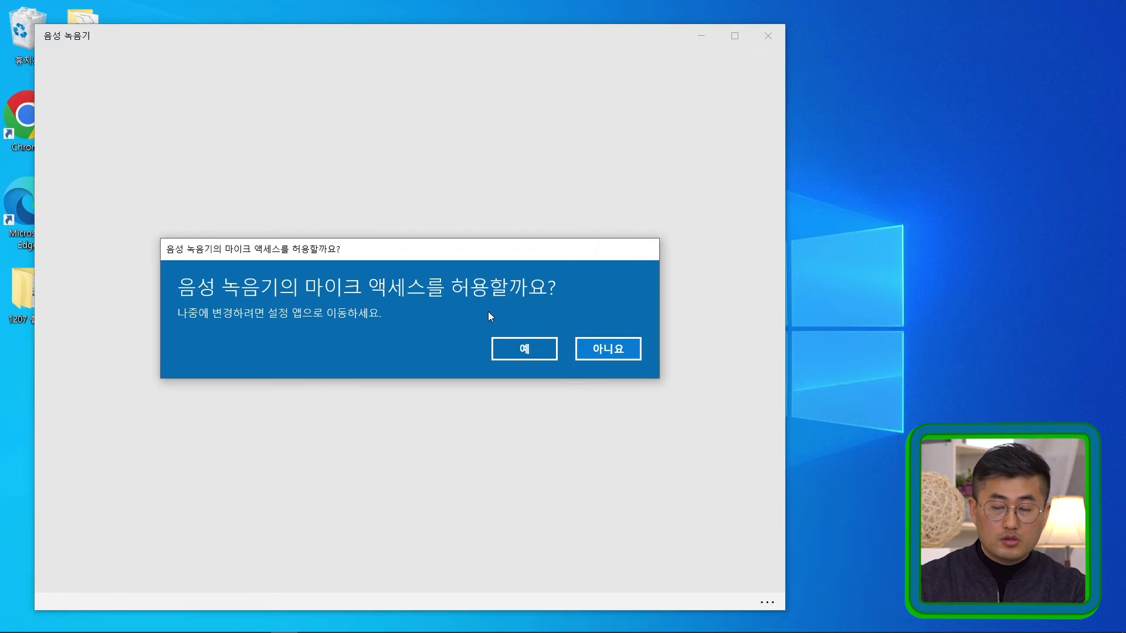
left_click(512, 341)
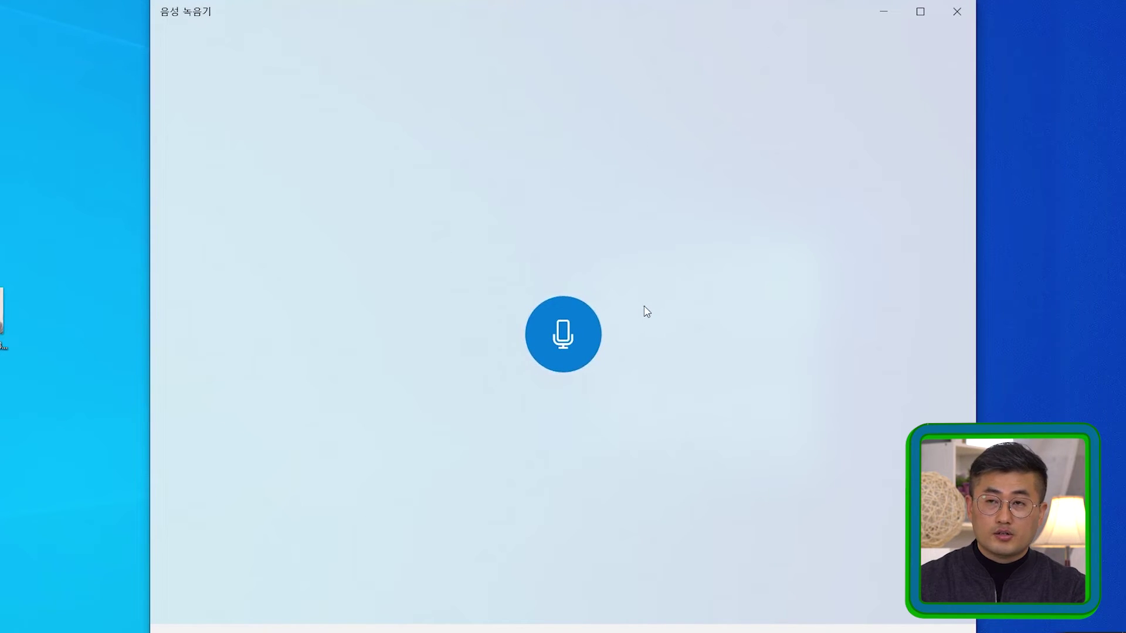
Record a short voice test clip of about 6 seconds
left_click(560, 340)
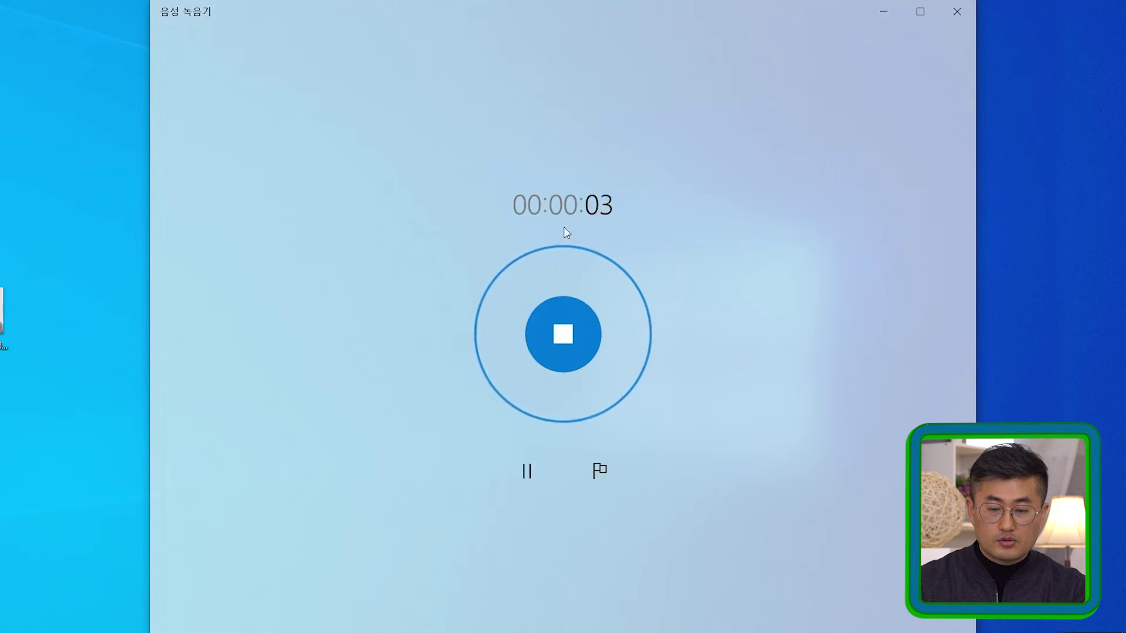
left_click(565, 340)
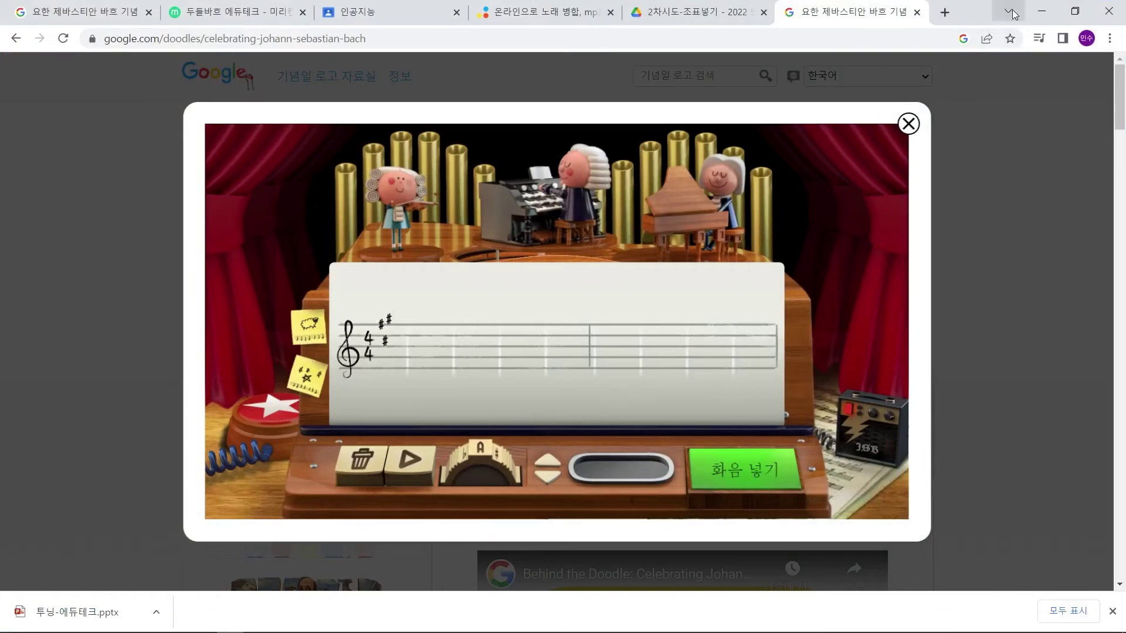
Arrange Voice Recorder and the browser window with the Google Bach doodle side by side
key("super+Right")
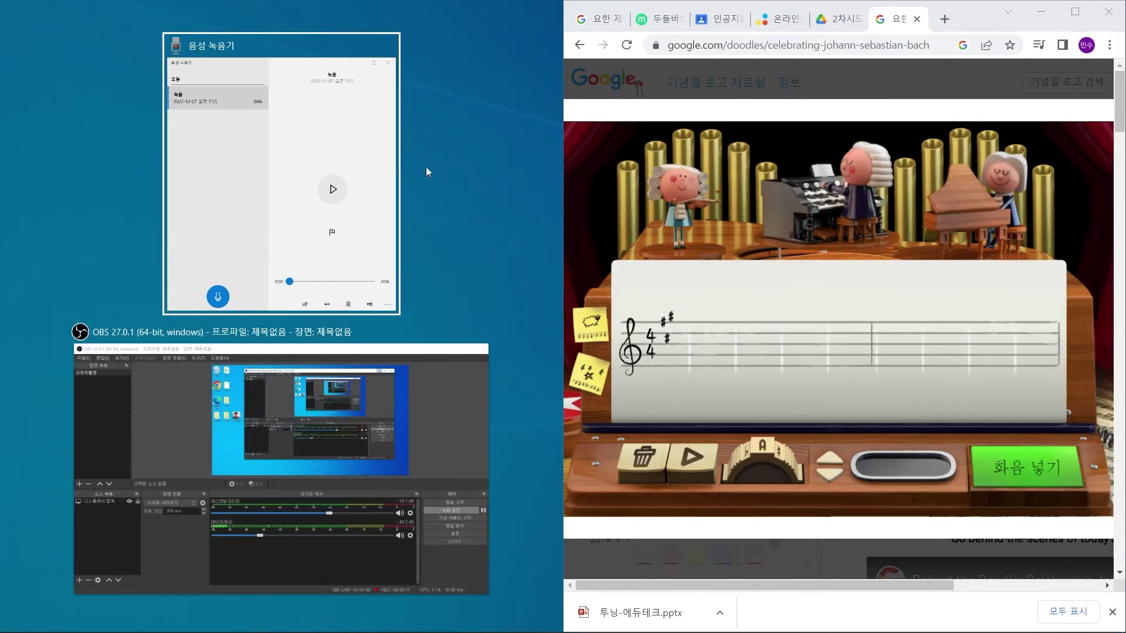
left_click(357, 150)
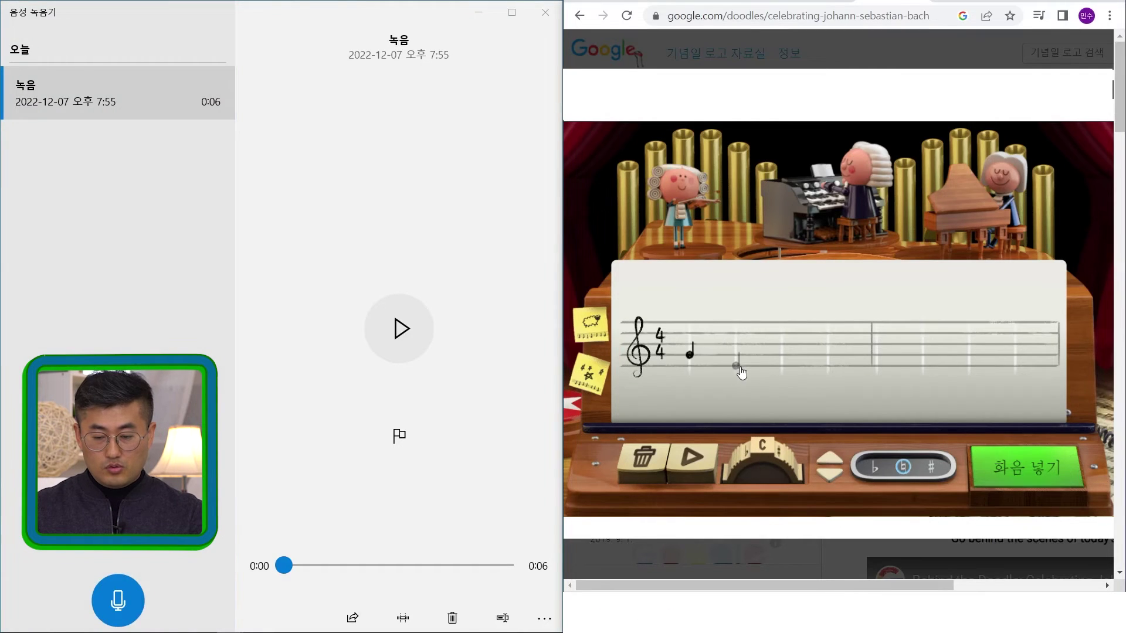
Add the notes E, E, F, D, D after the opening G in the Bach doodle and harmonize the melody
left_click(736, 366)
left_click(782, 366)
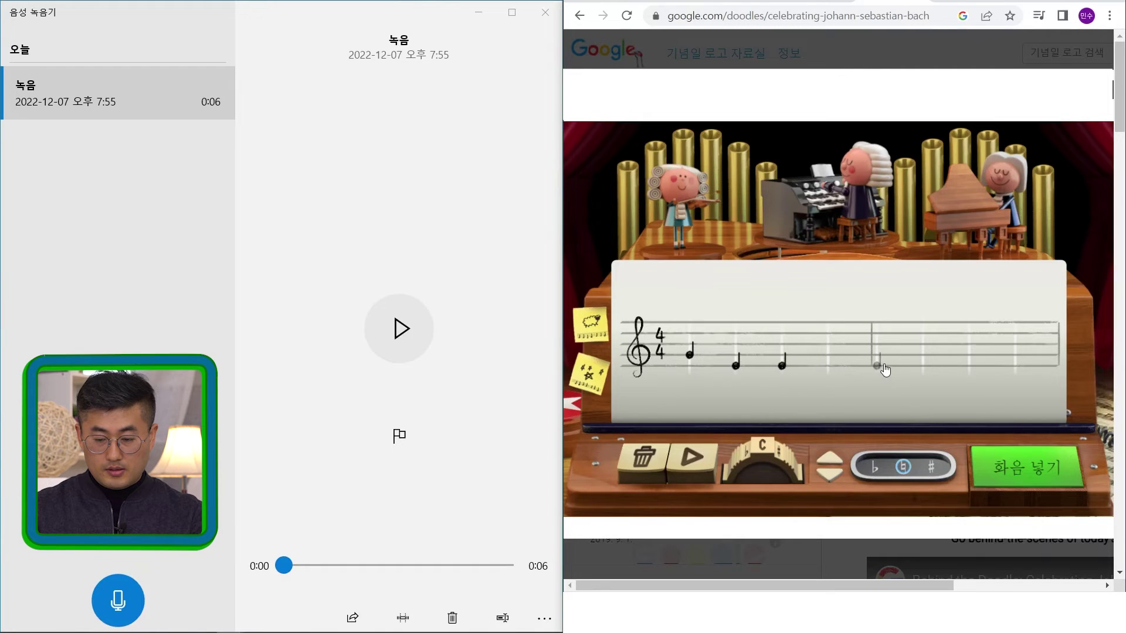
left_click(879, 361)
left_click(925, 371)
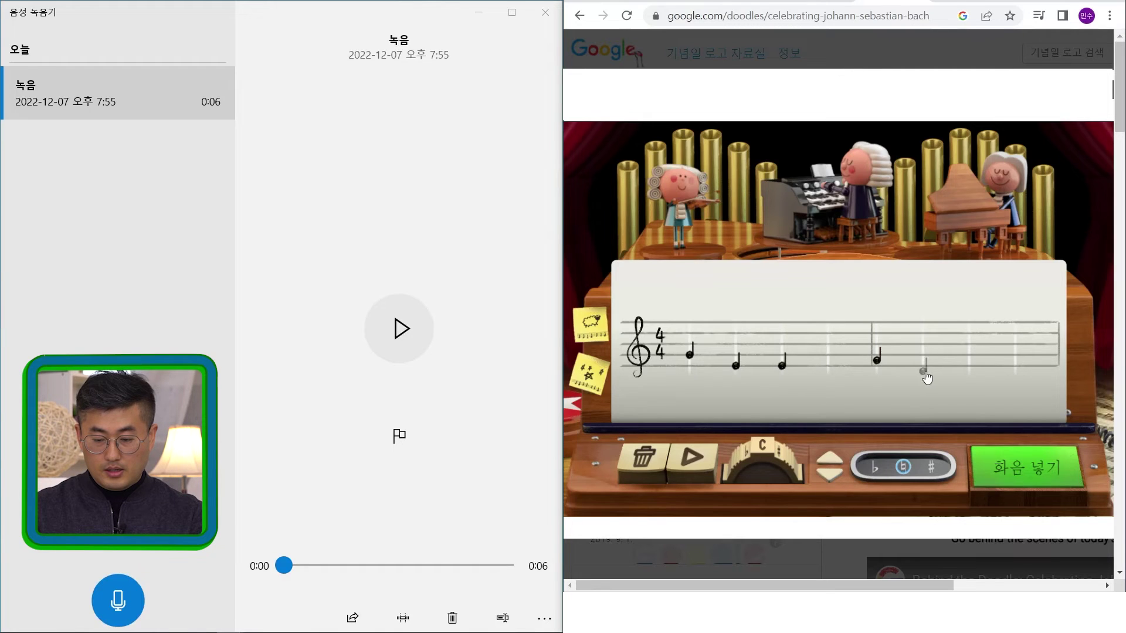
left_click(970, 373)
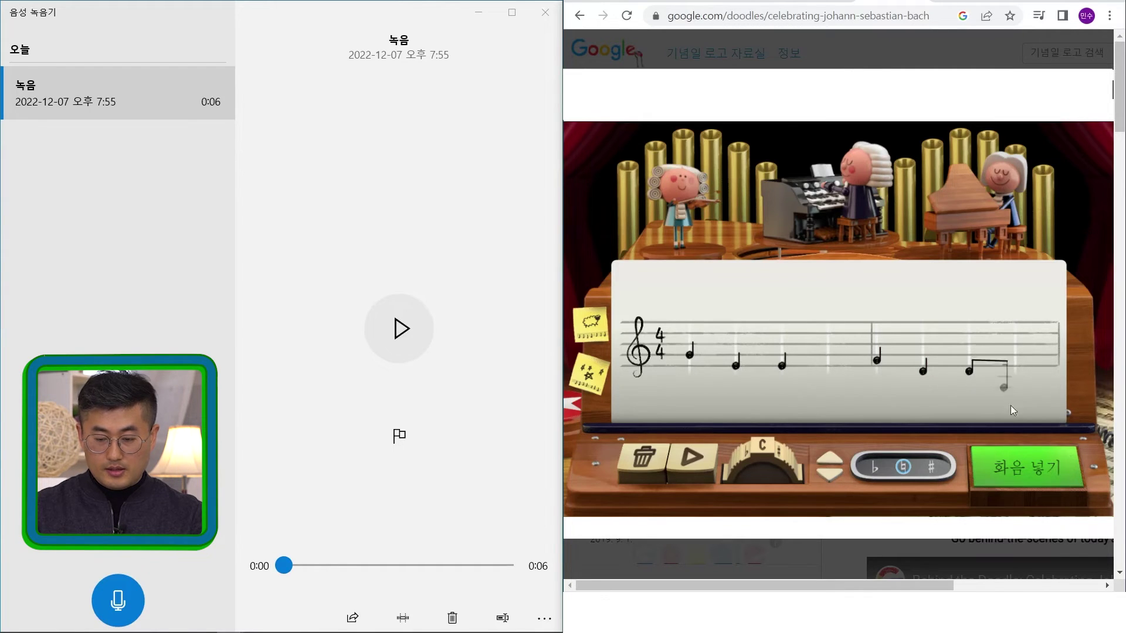
left_click(1024, 475)
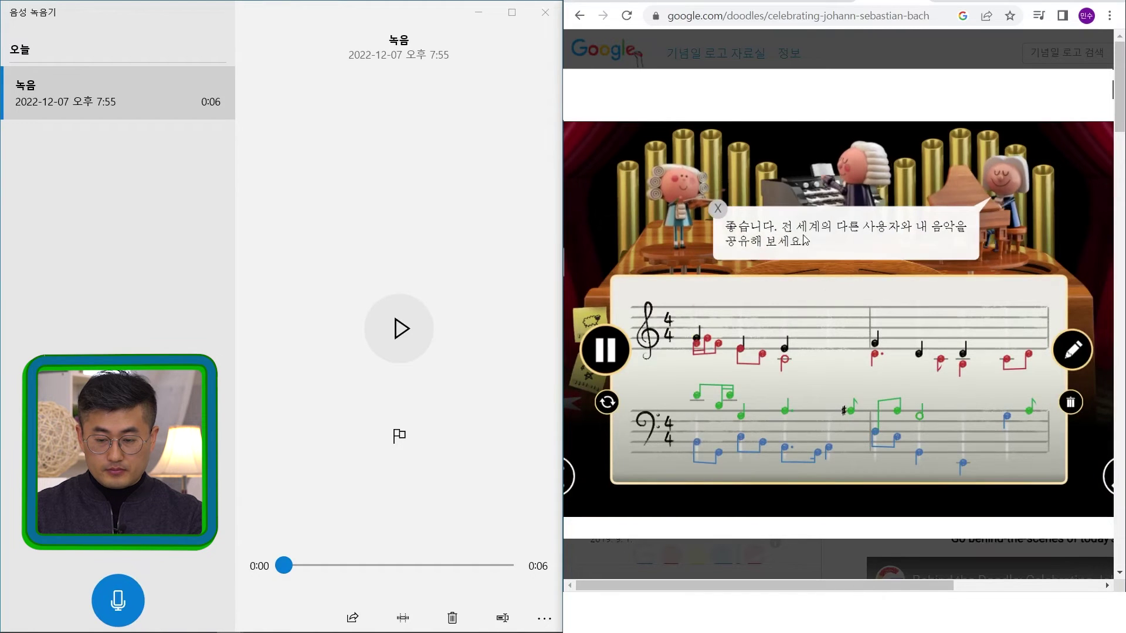
Stop the playback of the harmonized melody and dismiss the doodle's feedback prompt
left_click(607, 354)
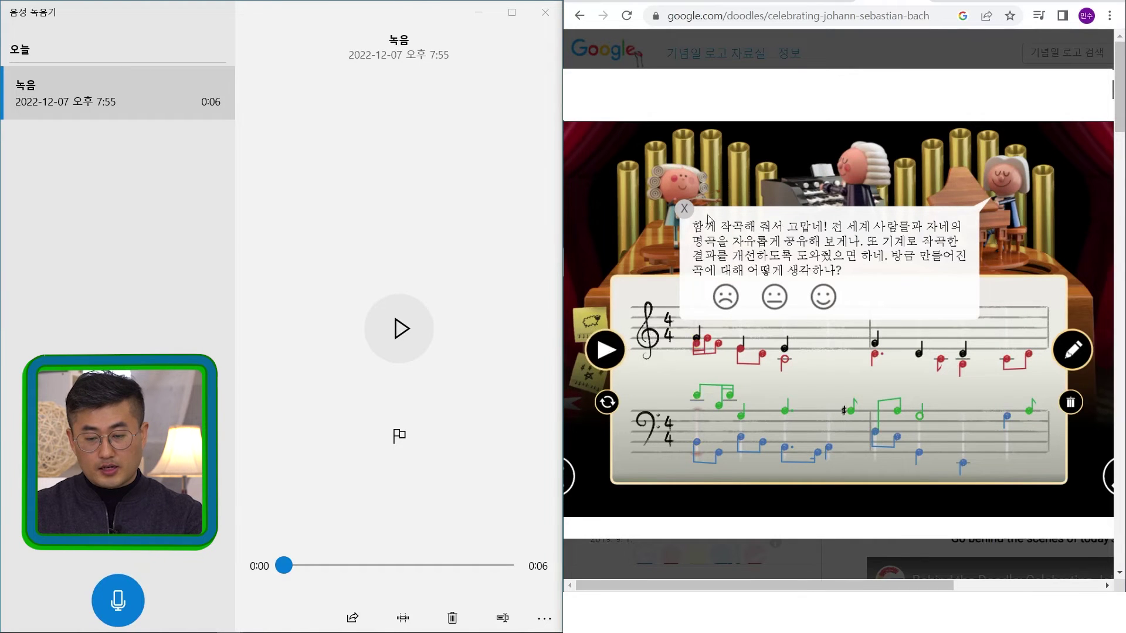
left_click(687, 216)
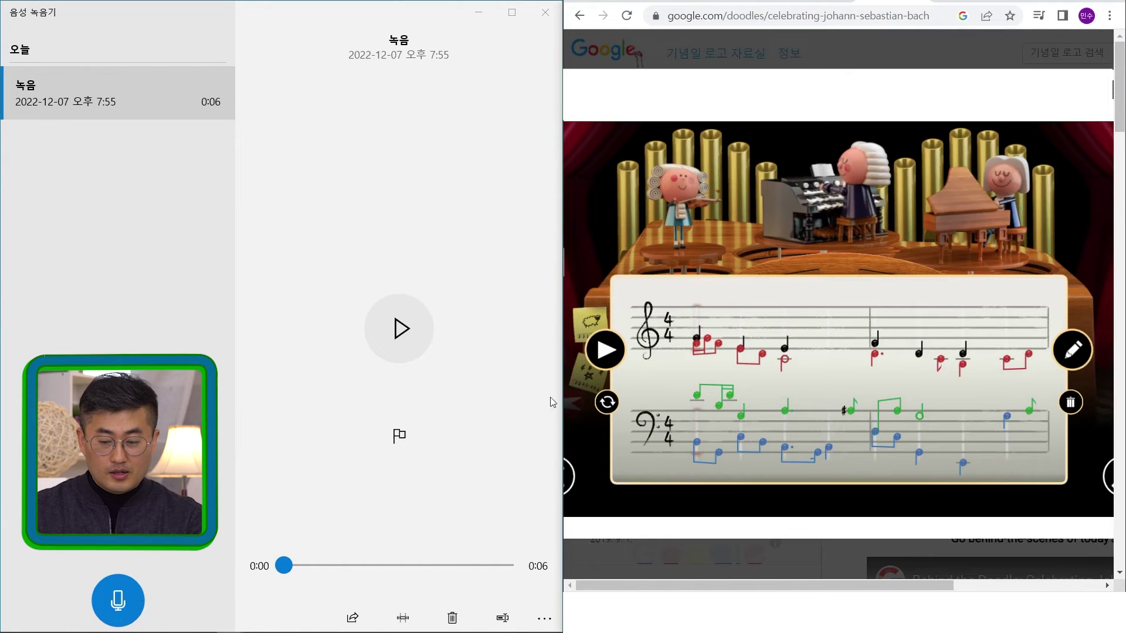
left_click(609, 364)
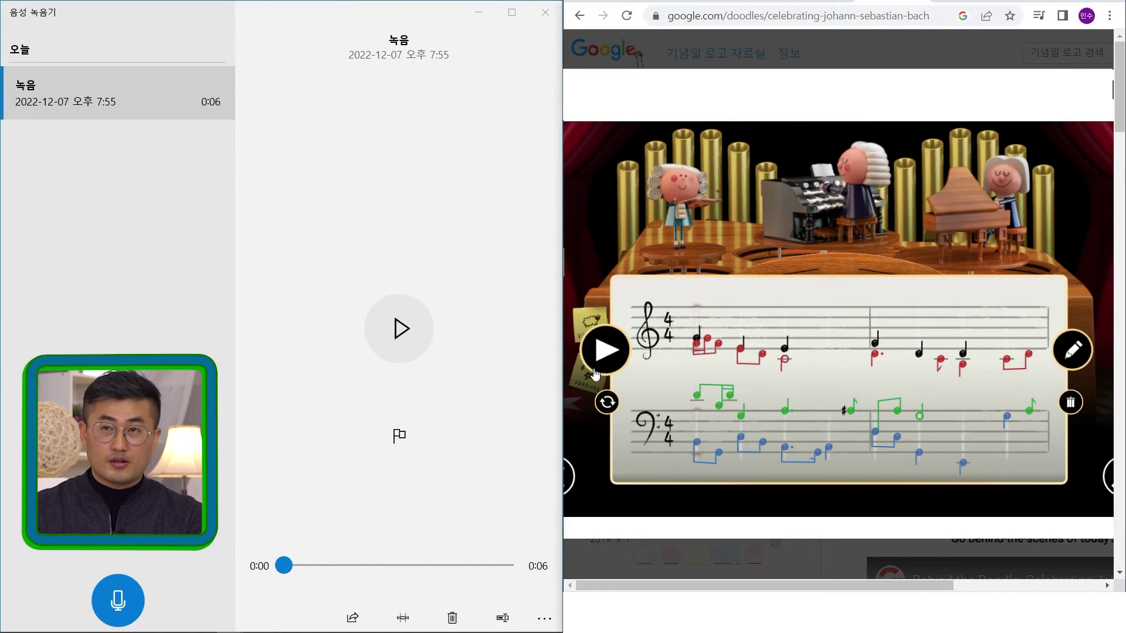
Record about 11 seconds of the Bach doodle's harmonized melody in Voice Recorder, stop playback and recording, and select the new clip
left_click(117, 604)
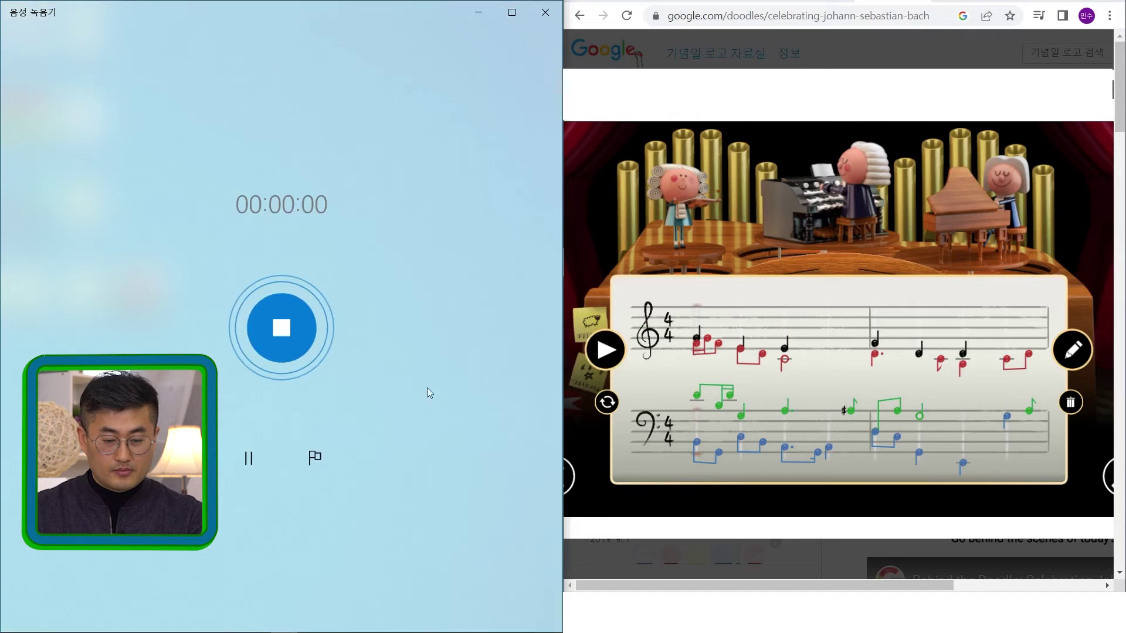
left_click(612, 352)
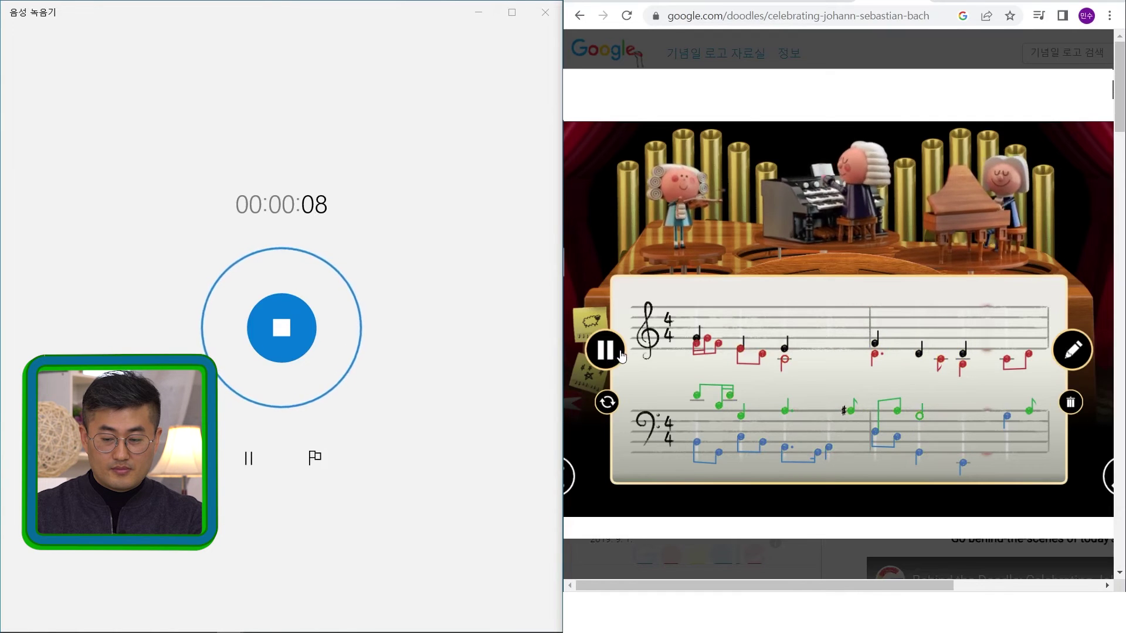
left_click(589, 350)
left_click(279, 335)
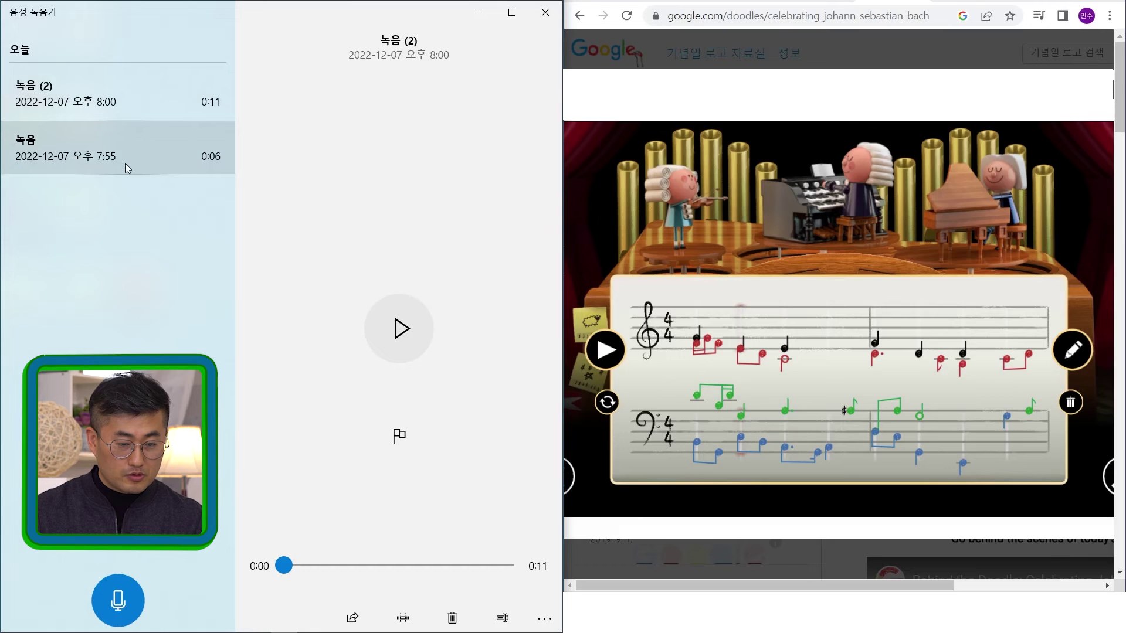
left_click(129, 92)
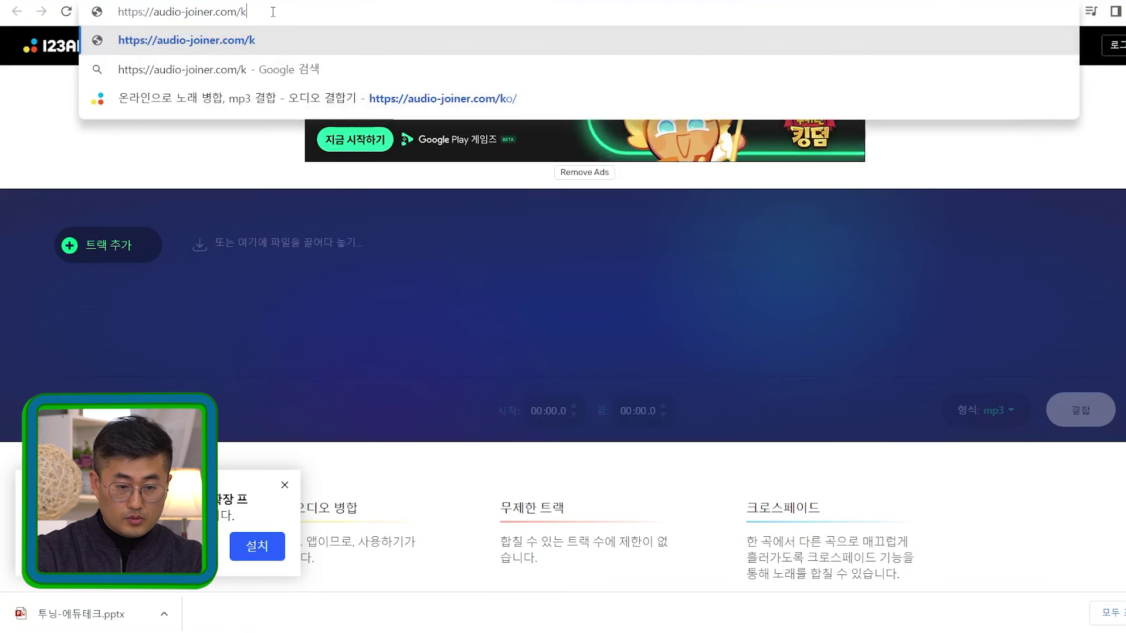
Load audio-joiner.com in the browser and dock its window to the right half of the screen, beside the file folder
key("BackSpace")
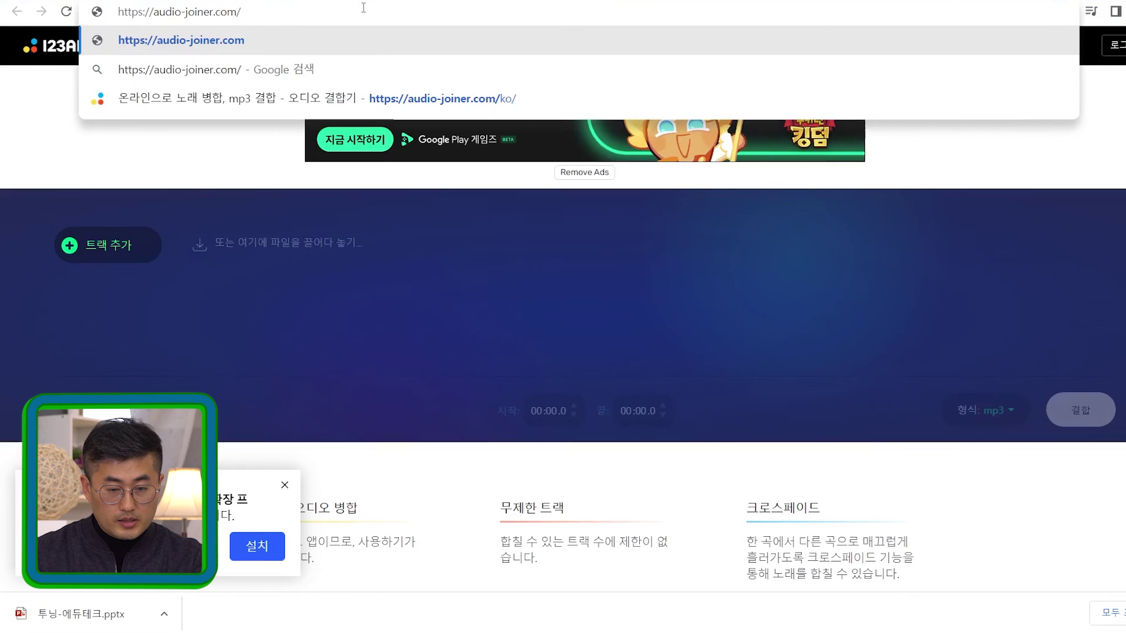
key("Return")
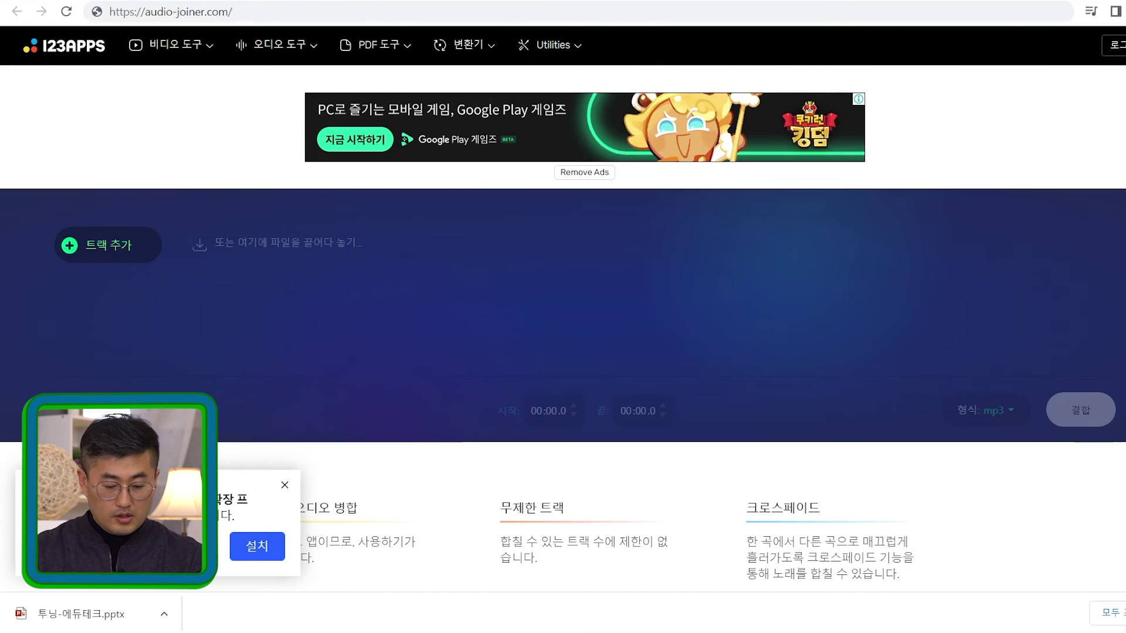
key("super+Right")
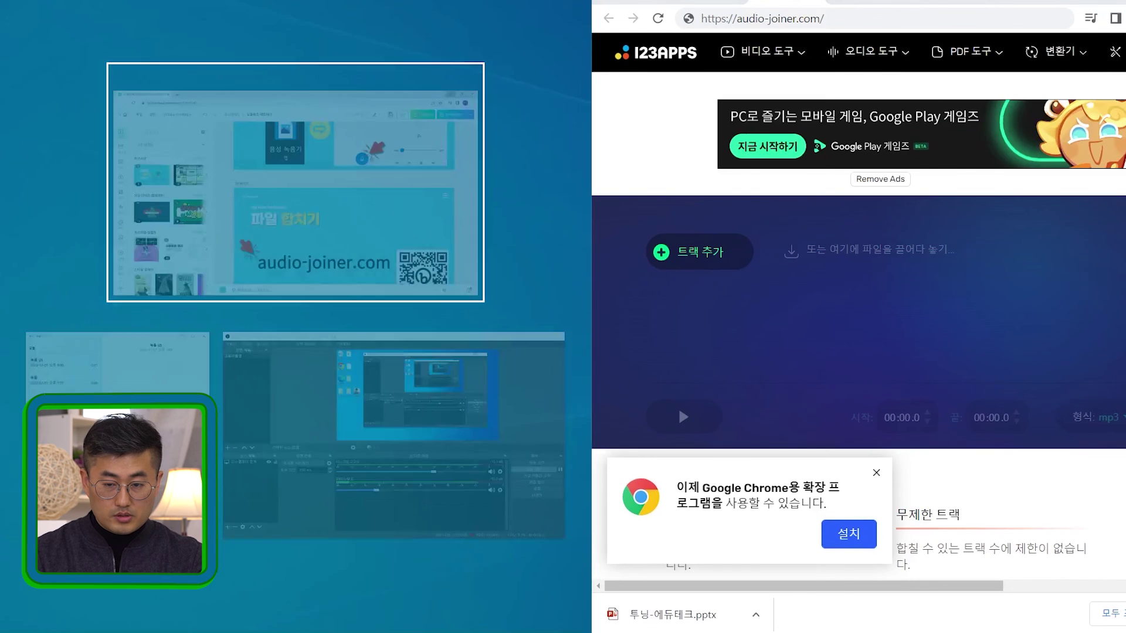
left_click(678, 2)
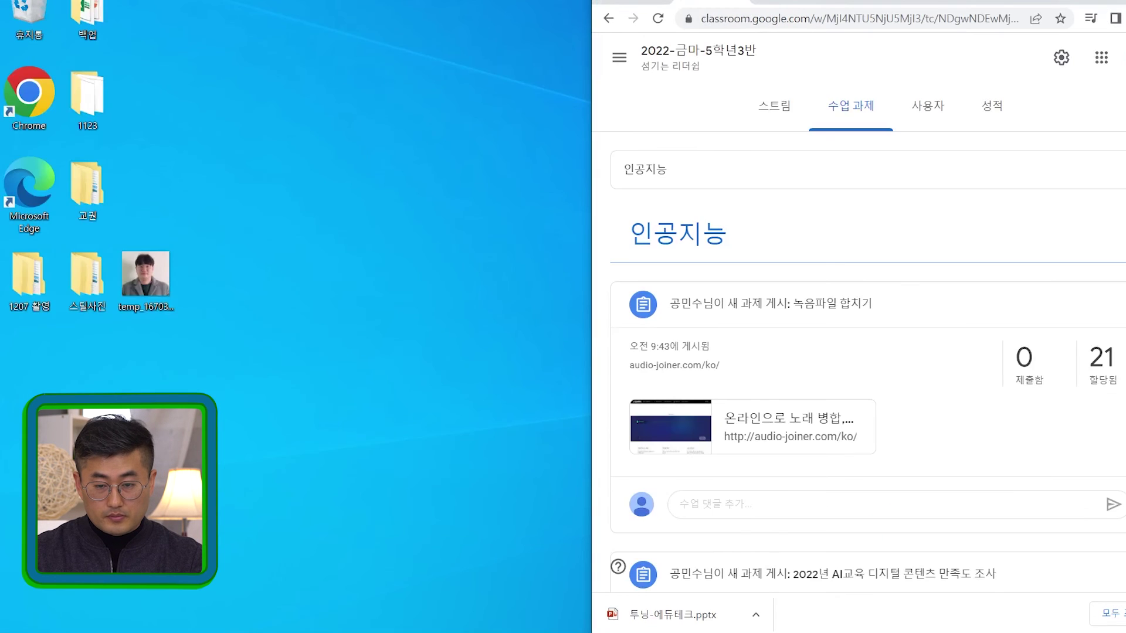
left_click(1066, 2)
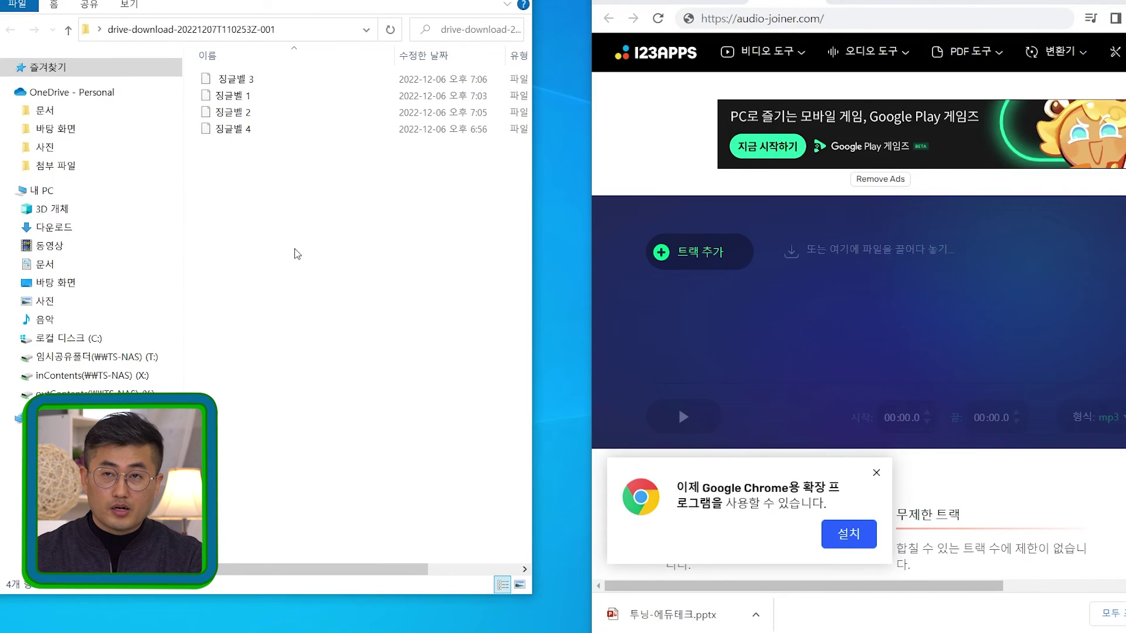
Add the files 징글벨 1, 징글벨 2, 징글벨 3 and 징글벨 4 to the audio joiner in that order, dismissing the Chrome extension offer
left_click_drag(233, 95, 854, 265)
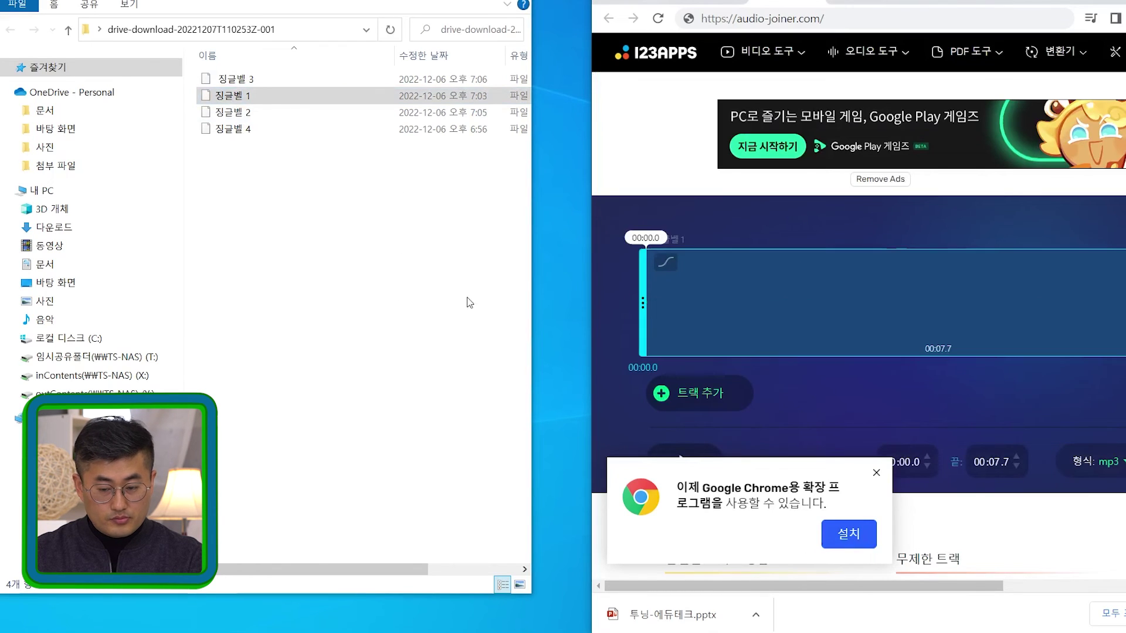
left_click(877, 472)
left_click_drag(233, 112, 884, 347)
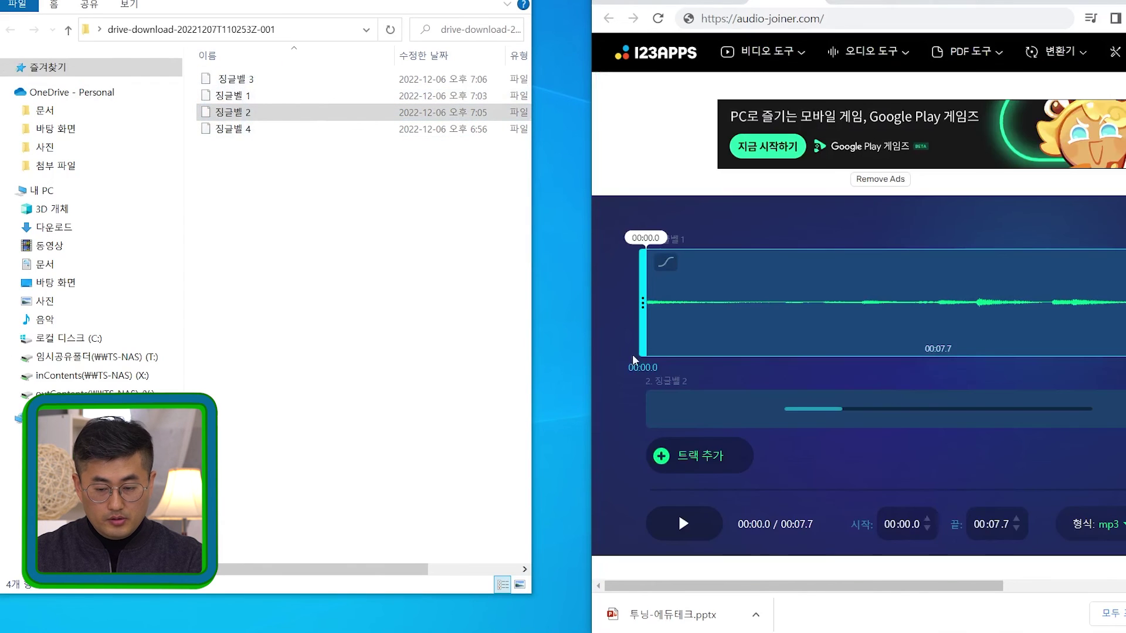
left_click_drag(235, 78, 960, 458)
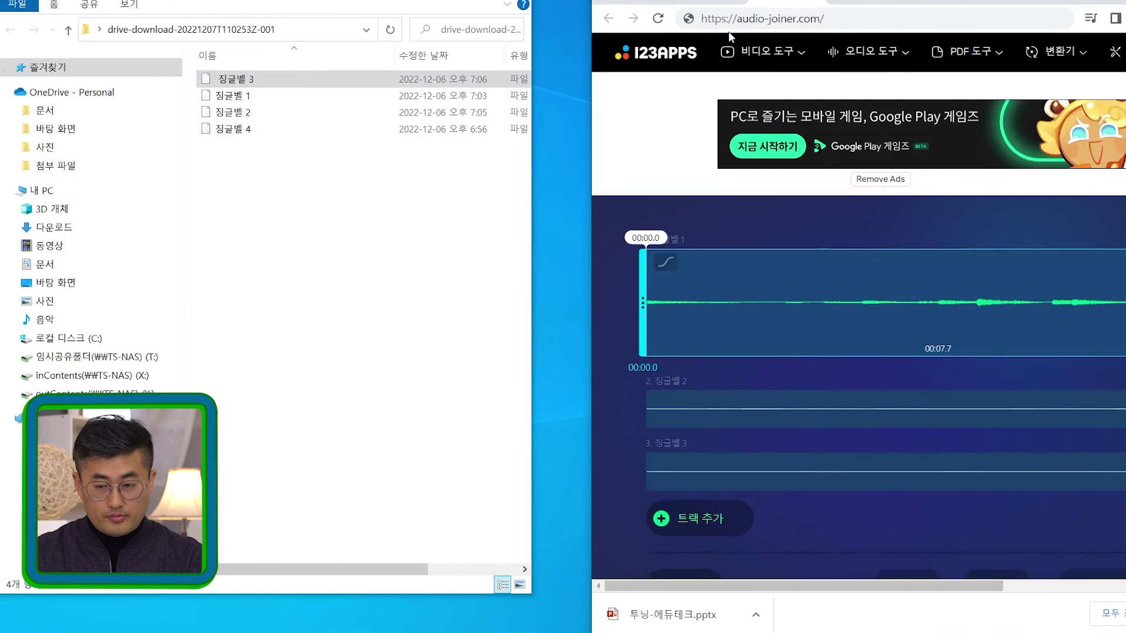
left_click_drag(232, 128, 912, 492)
Maximize the browser window and expand tracks 2, 3 and 4 in turn to examine their waveforms
key("super+Up")
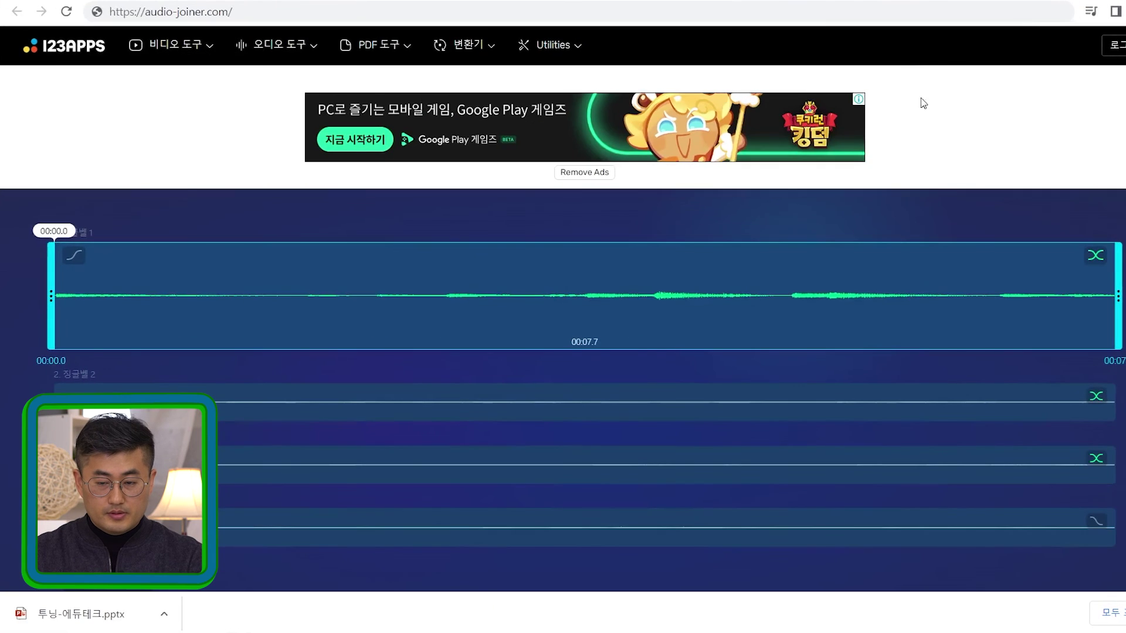
scroll(968, 175, "down", 2)
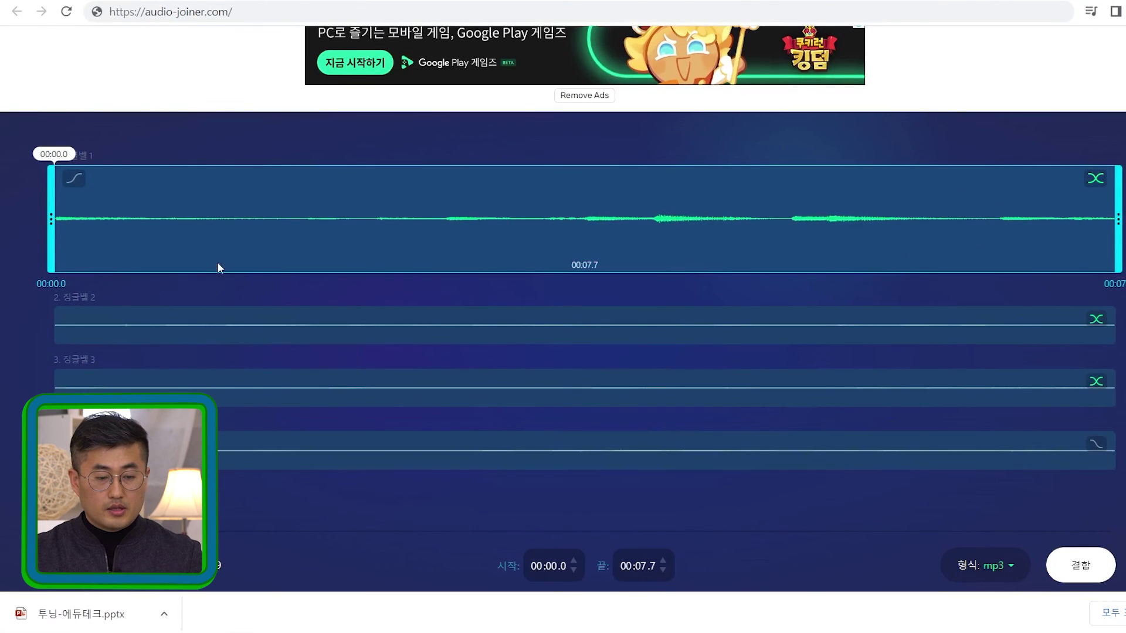
left_click(795, 316)
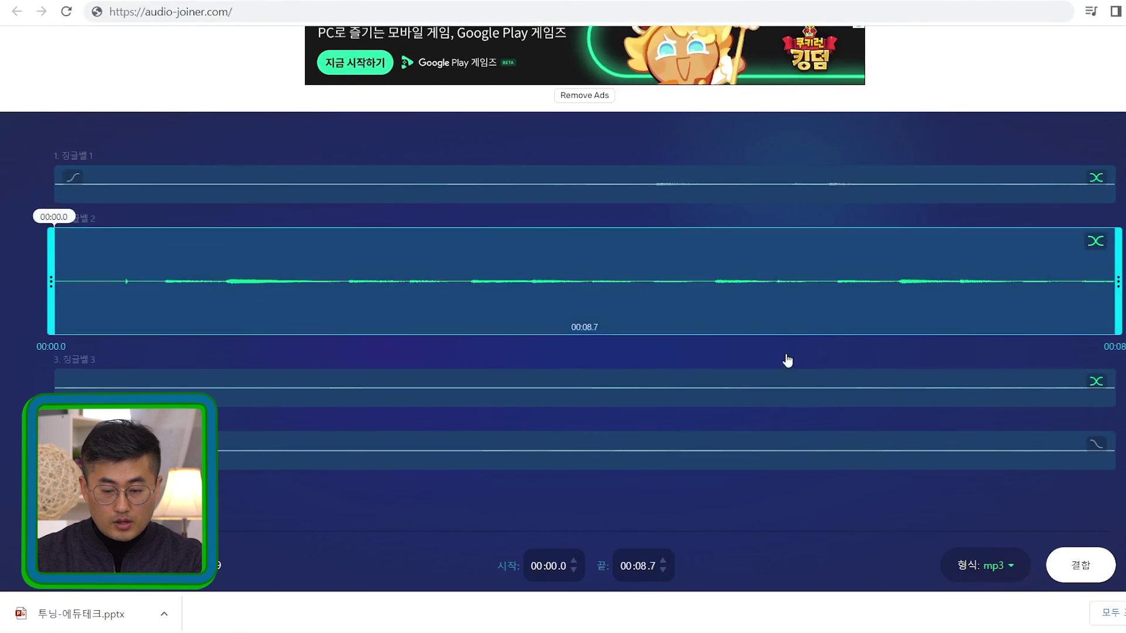
left_click(784, 375)
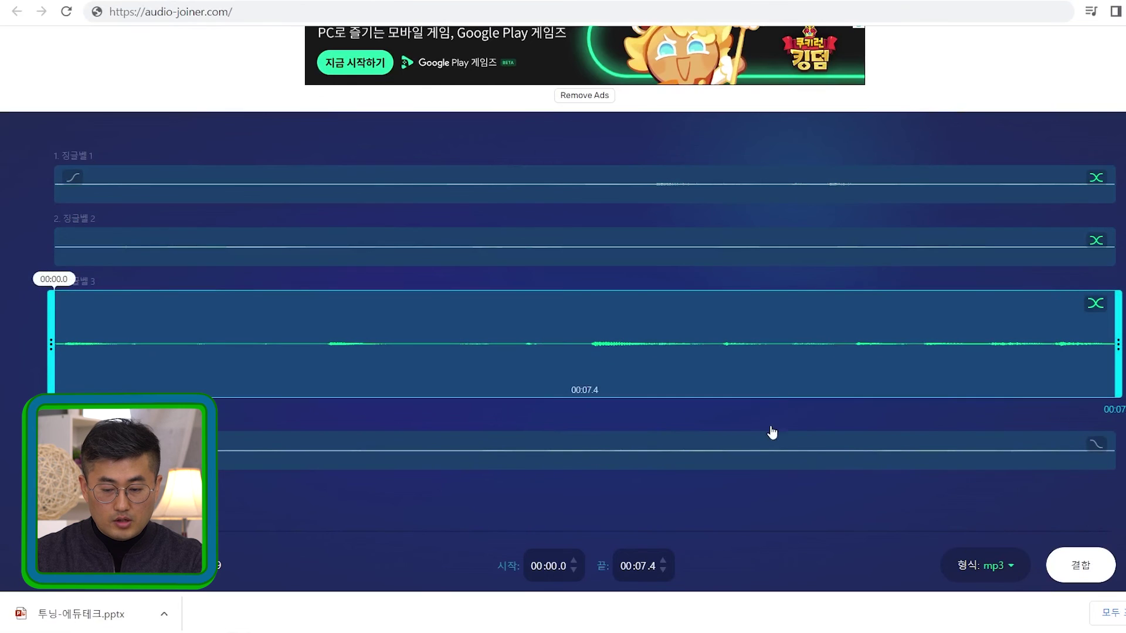
left_click(1003, 444)
scroll(563, 351, "down", 3)
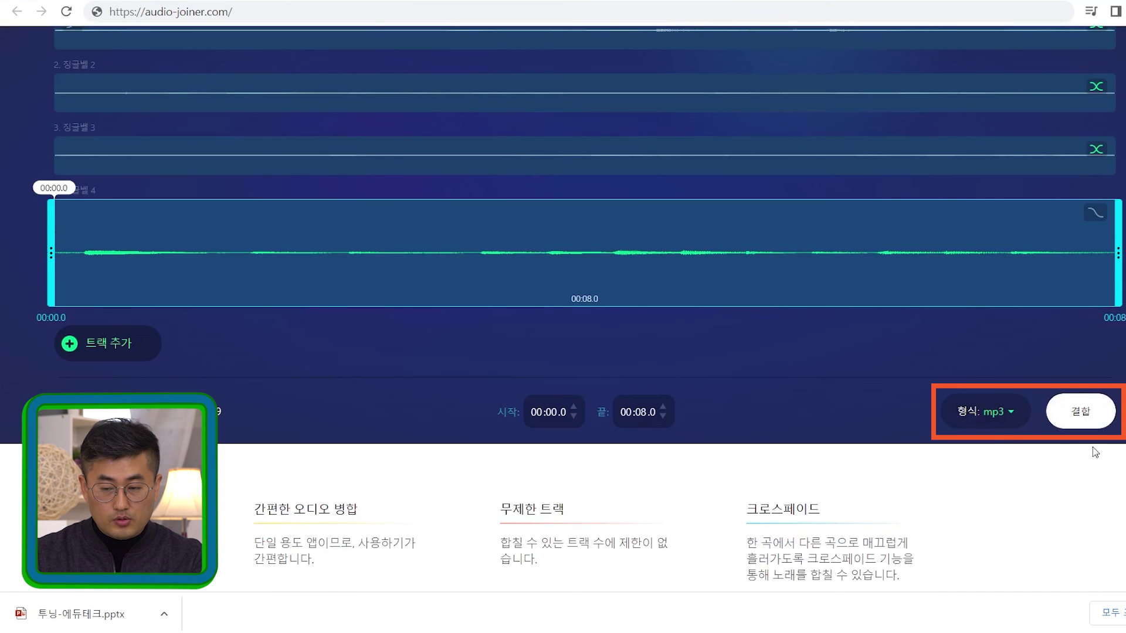
Join the four 징글벨 tracks into one mp3 file and download it
scroll(1108, 458, "up", 1)
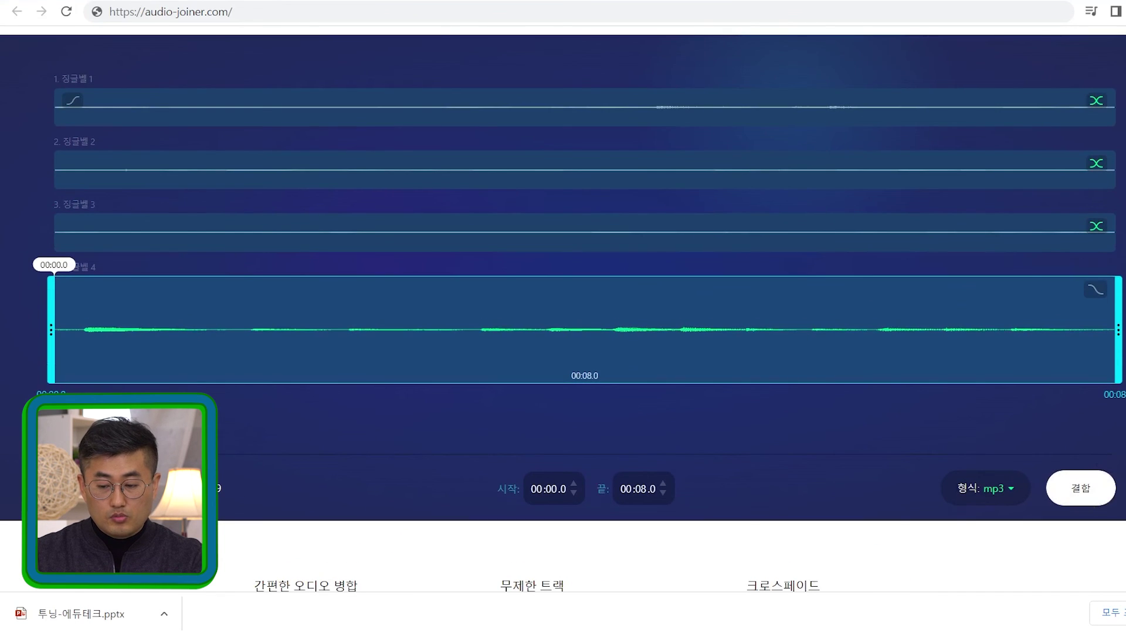
left_click(1085, 496)
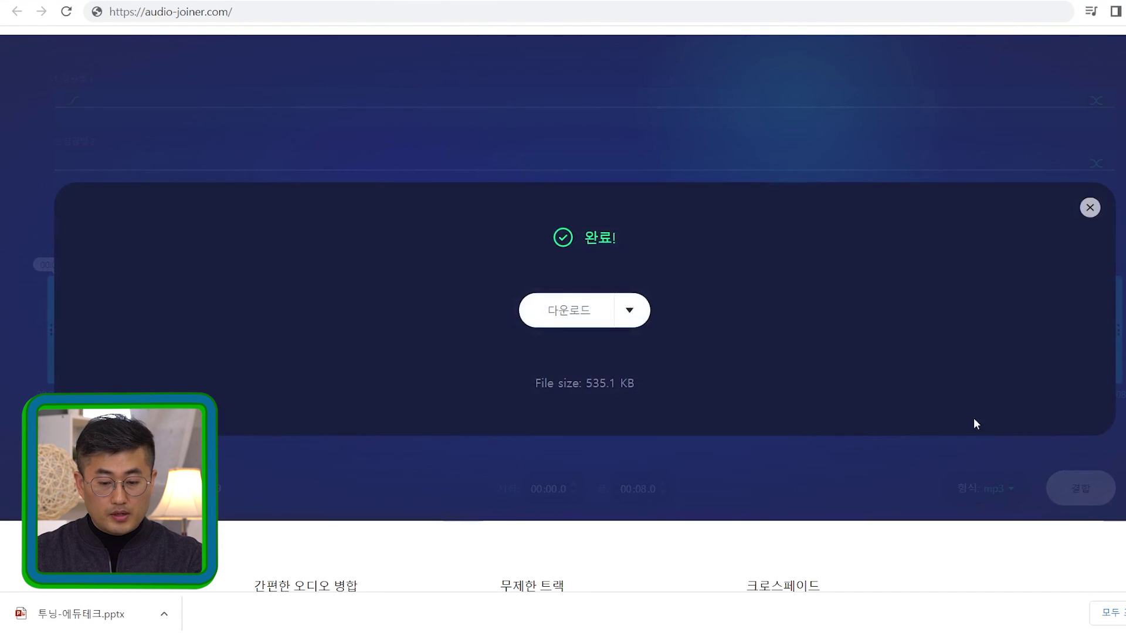
left_click(556, 315)
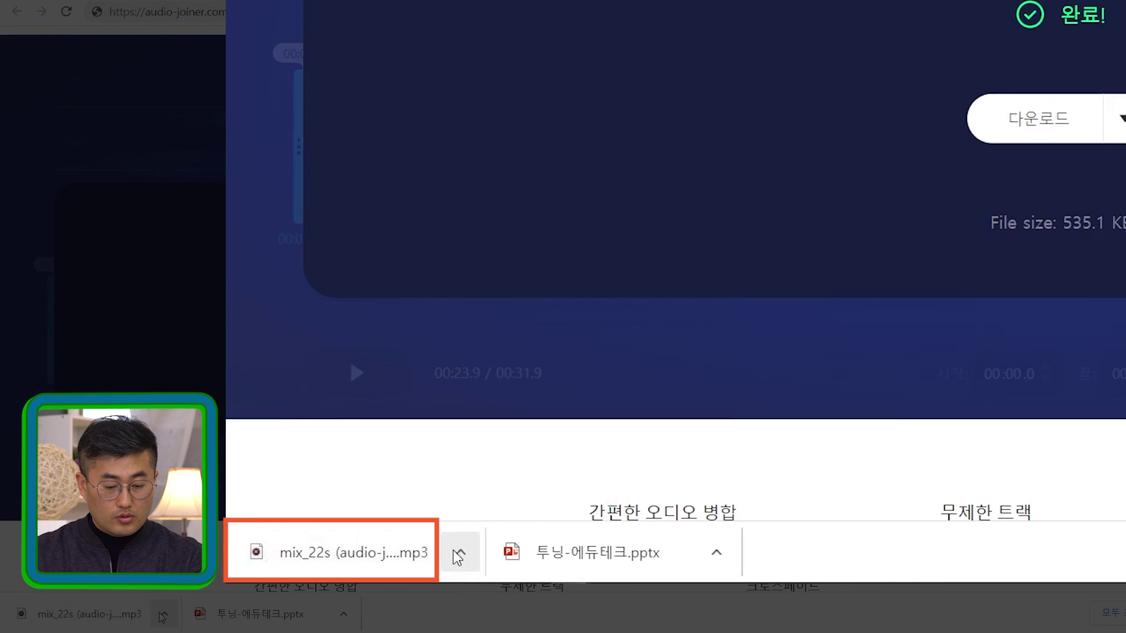
Show the downloaded mix_22s (audio-joiner.com).mp3 in its folder, maximize the folder window and play the file
left_click(459, 553)
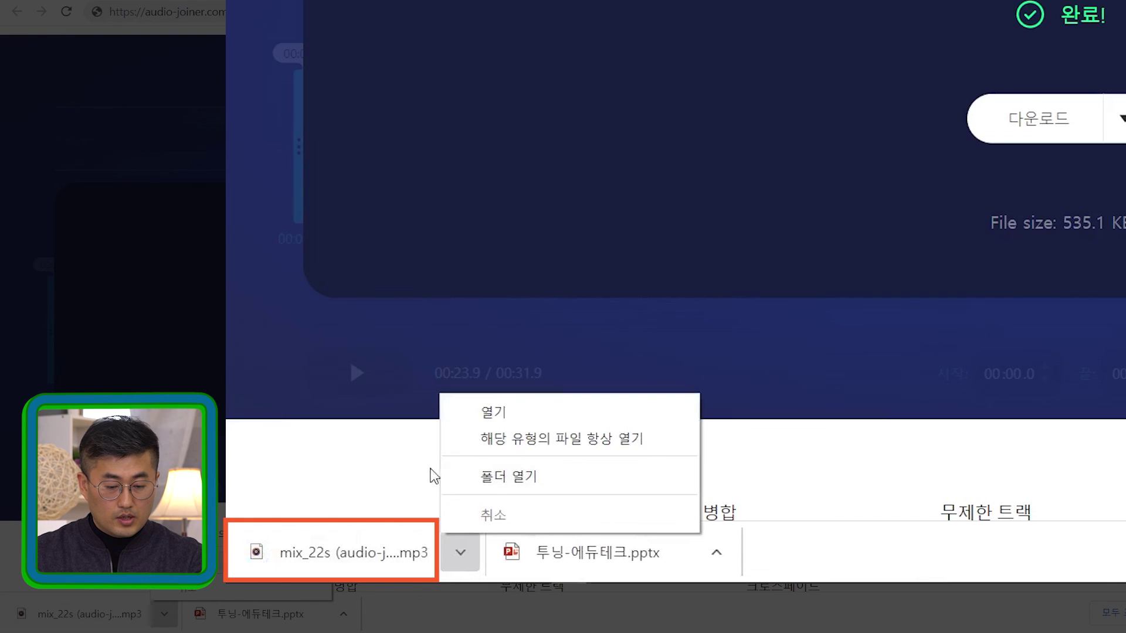
left_click(415, 467)
left_click(461, 555)
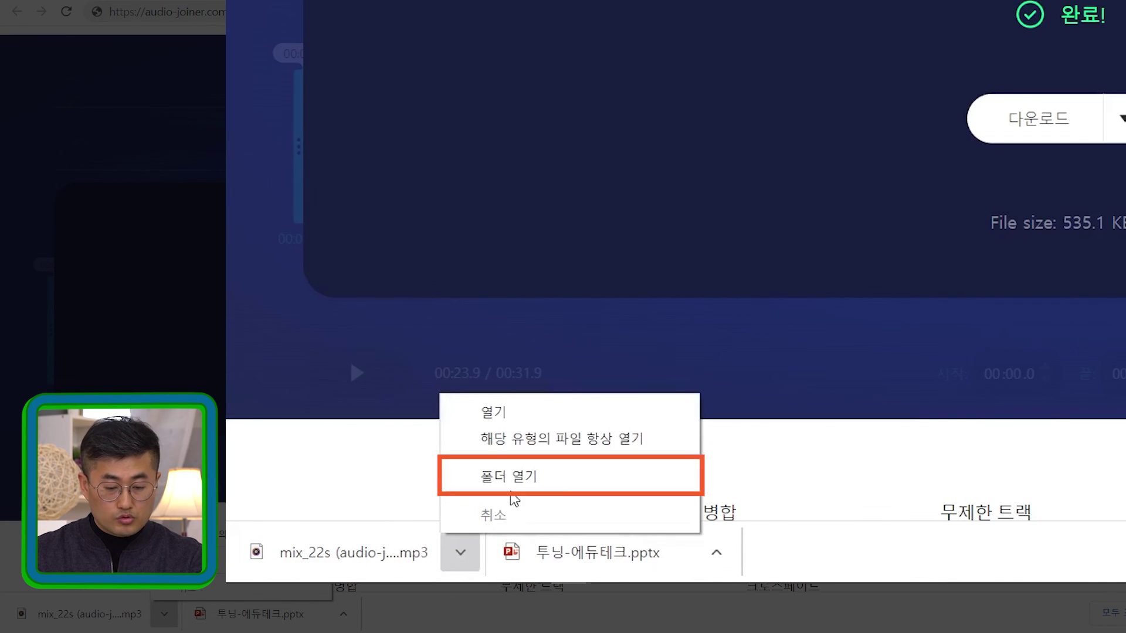
left_click(569, 478)
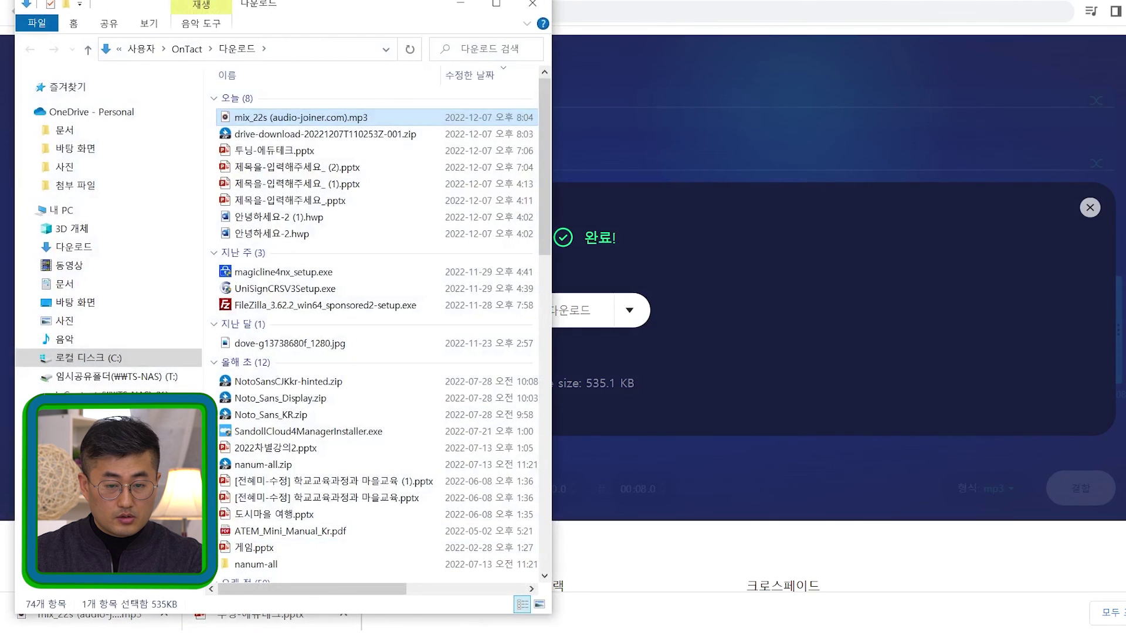
left_click(496, 3)
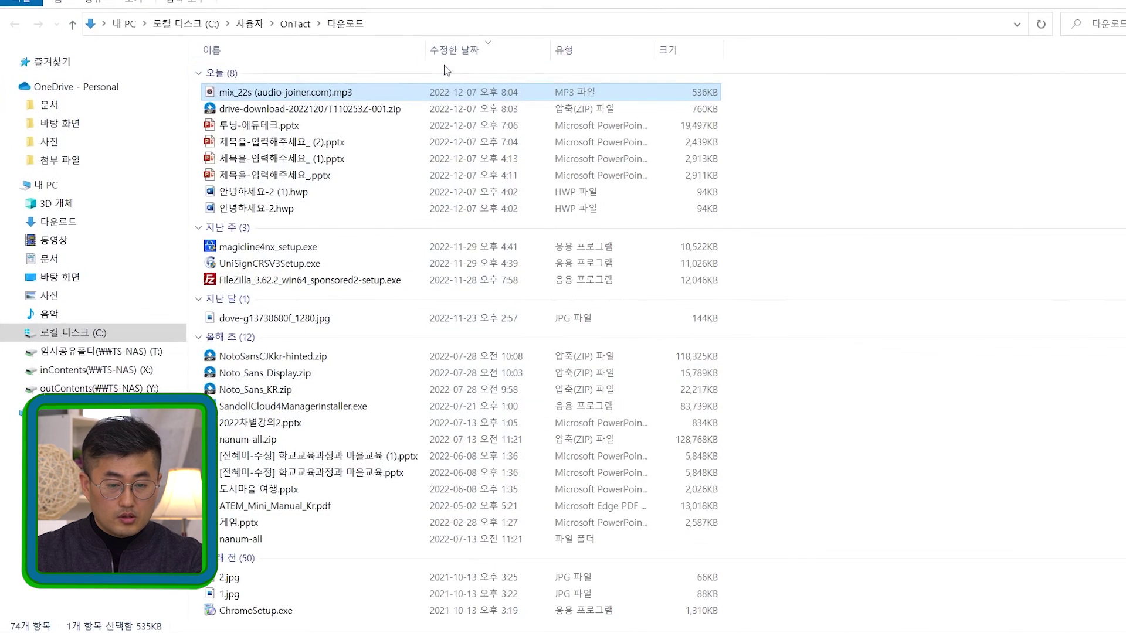
double_click(329, 95)
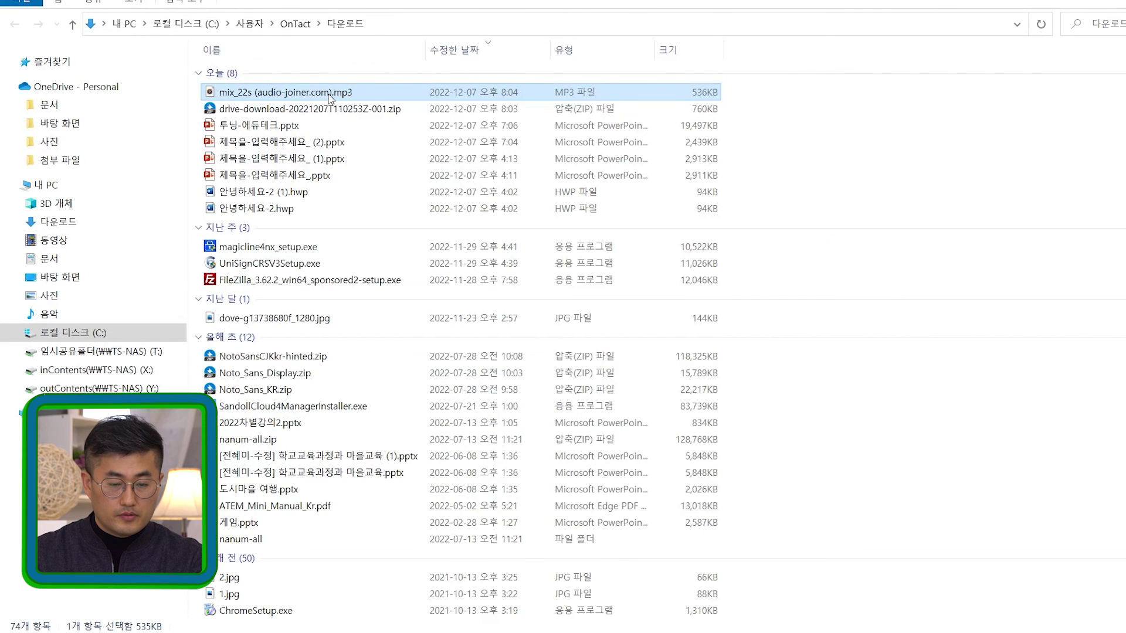